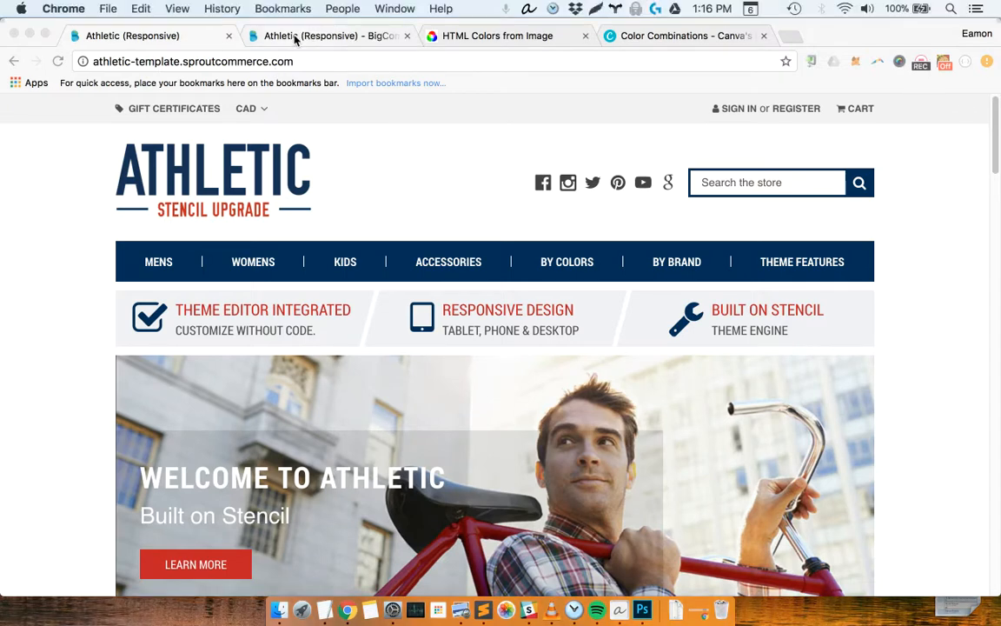
Switch to the BigCommerce store admin and open the current Athletic Original theme for customization from My Themes
{"action": "left_click", "coordinate": [295, 36]}
{"action": "left_click", "coordinate": [90, 249]}
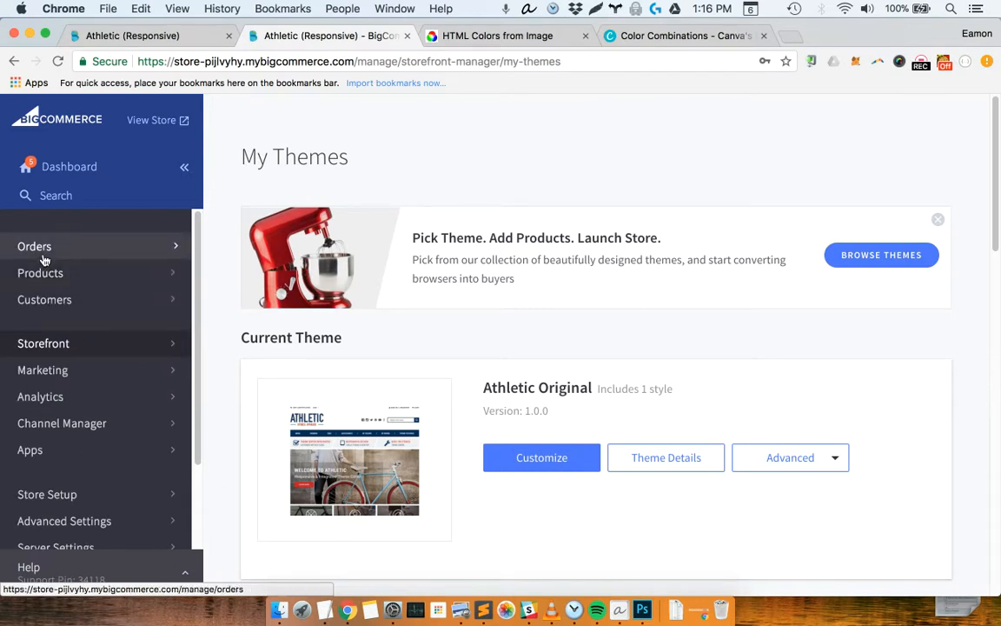
{"action": "left_click", "coordinate": [71, 170]}
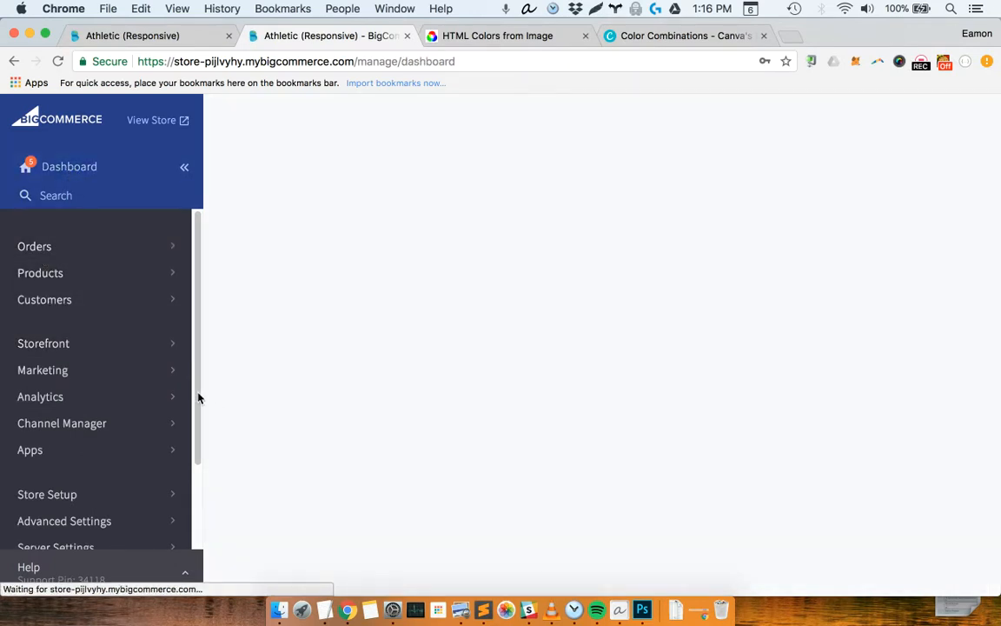
{"action": "left_click", "coordinate": [38, 344]}
{"action": "left_click", "coordinate": [52, 304]}
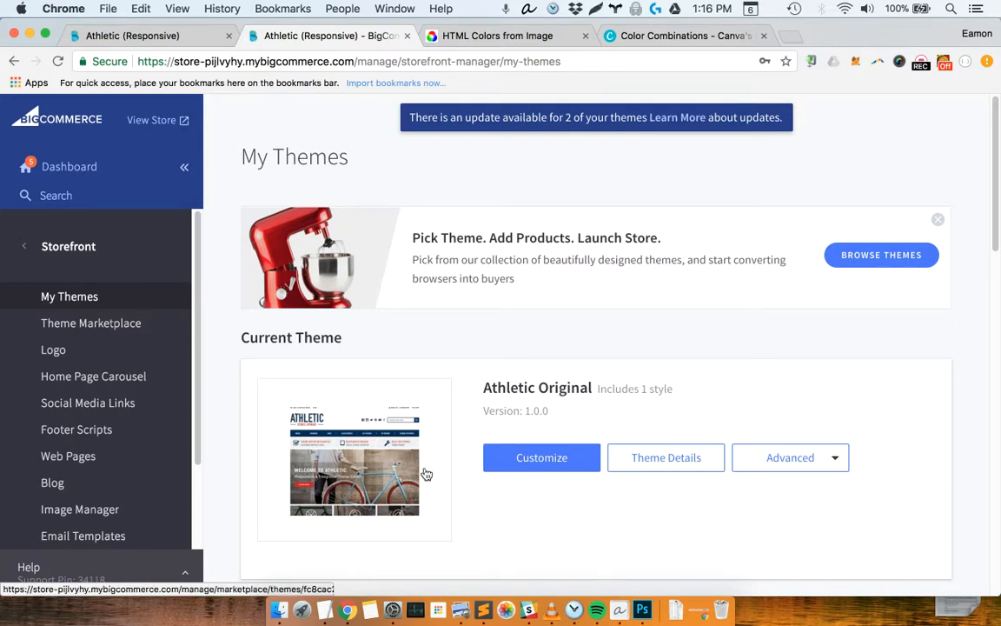
{"action": "left_click", "coordinate": [522, 461]}
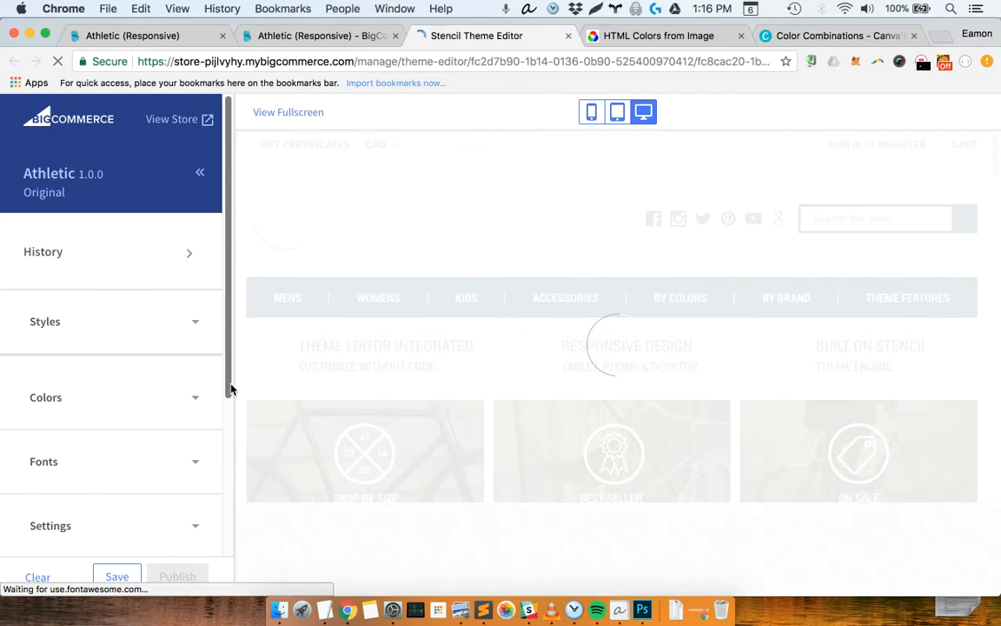
Expand the theme's Colors section to show the Global background color settings
{"action": "scroll", "coordinate": [228, 372], "scroll_direction": "down", "scroll_amount": 2}
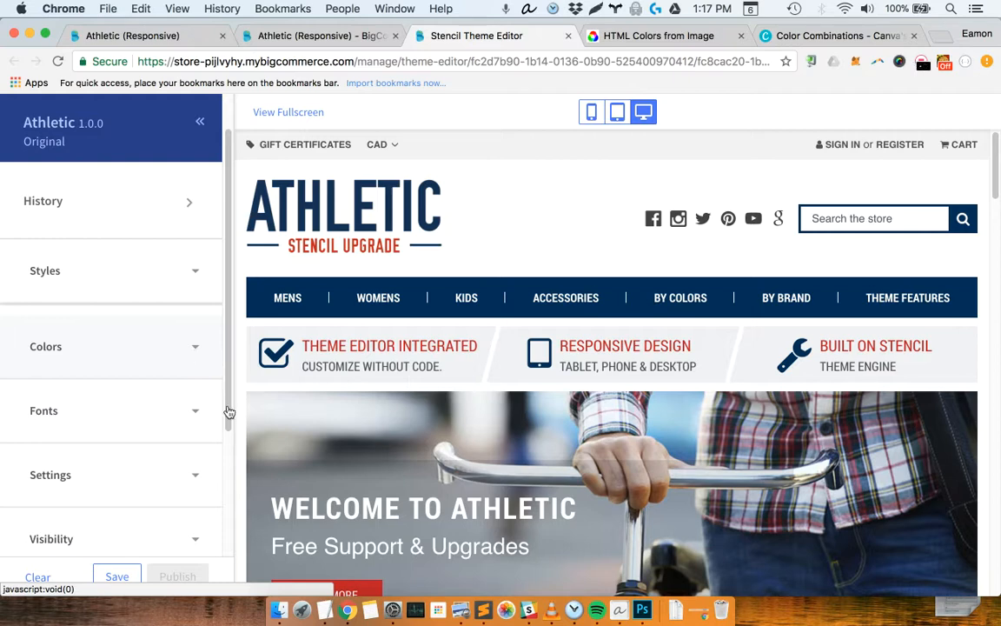
{"action": "left_click", "coordinate": [193, 361]}
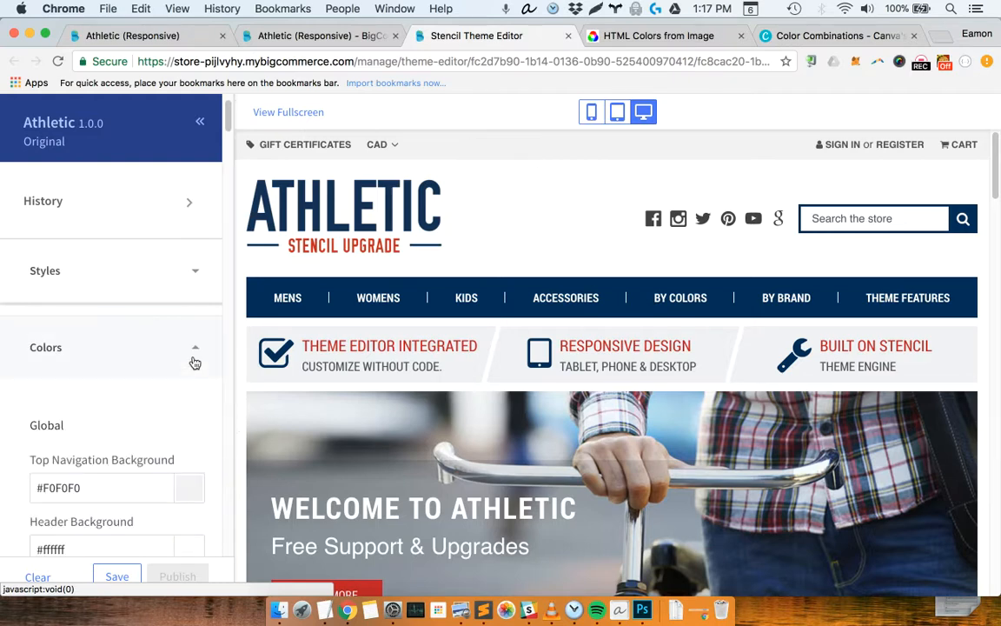
{"action": "scroll", "coordinate": [199, 405], "scroll_direction": "down", "scroll_amount": 1}
{"action": "scroll", "coordinate": [199, 405], "scroll_direction": "down", "scroll_amount": 5}
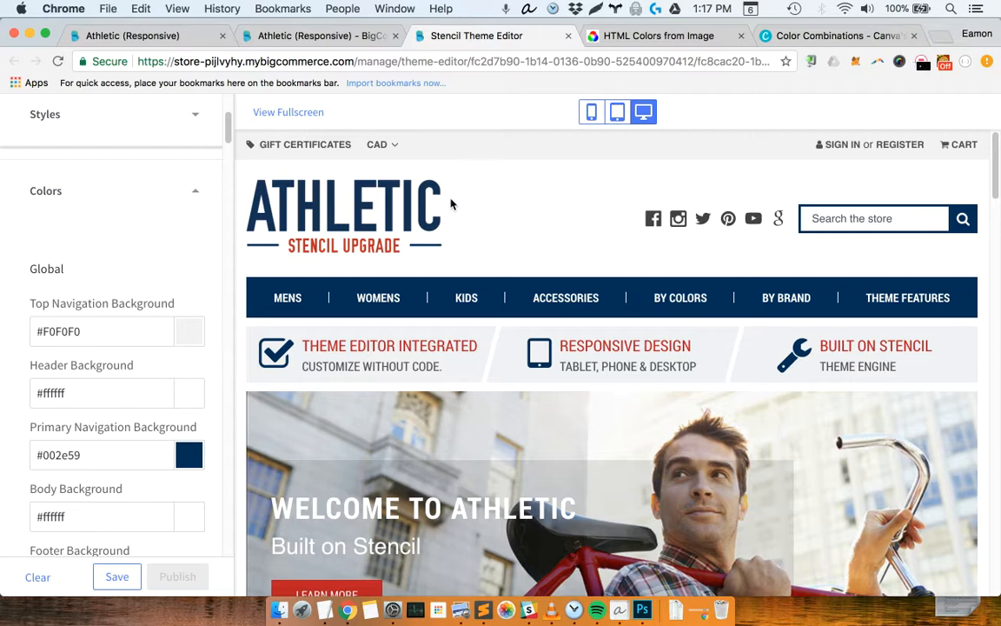
Upload Athletic-Stencil-Logo.png to the HTML Color Codes image tool and sample the logo's navy and red lettering colors
{"action": "left_click", "coordinate": [599, 36]}
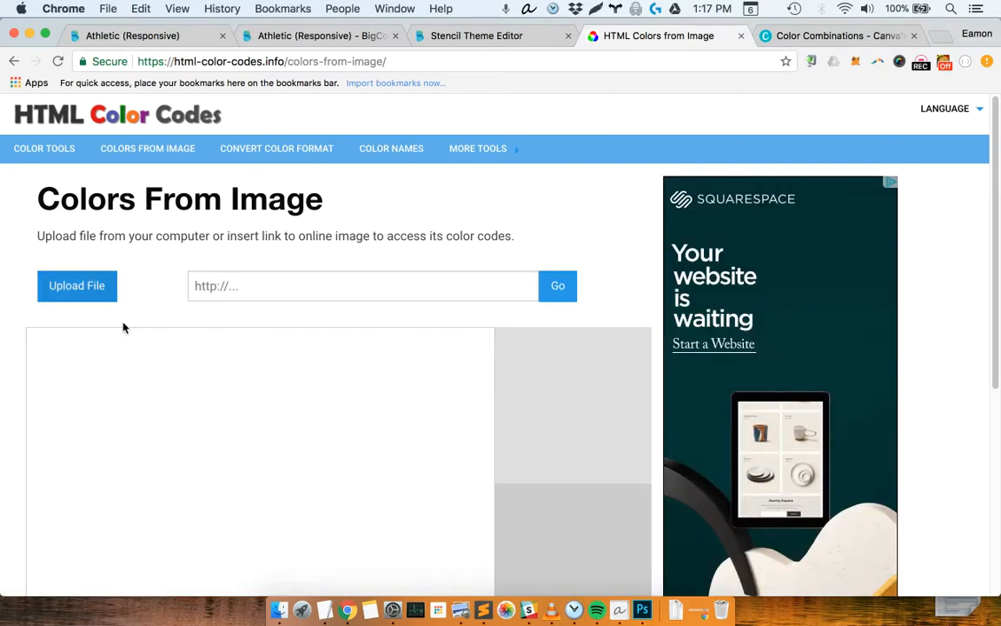
{"action": "scroll", "coordinate": [398, 415], "scroll_direction": "down", "scroll_amount": 3}
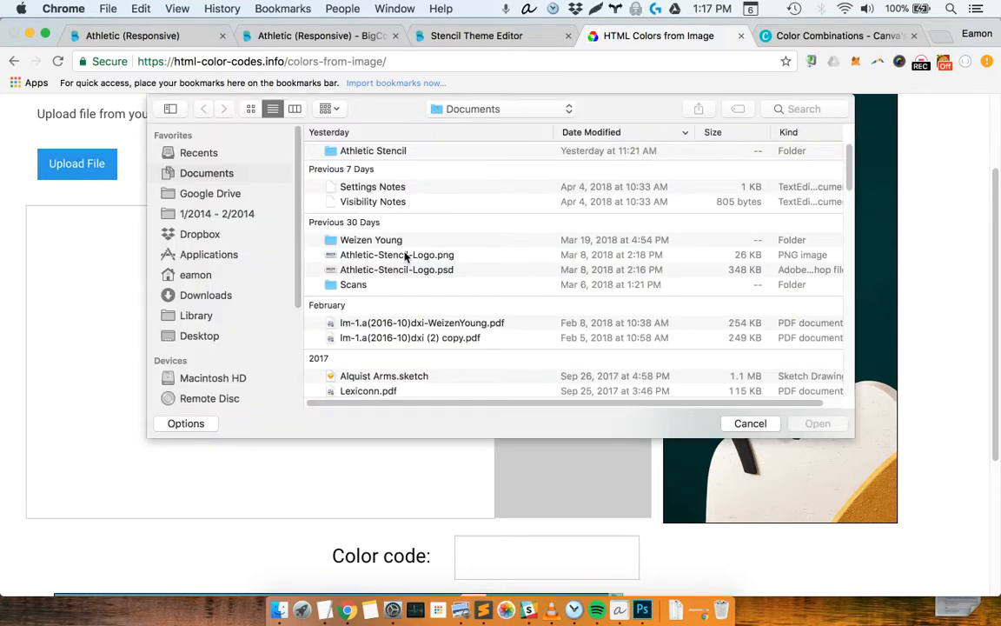
{"action": "left_click", "coordinate": [450, 257]}
{"action": "double_click", "coordinate": [450, 257]}
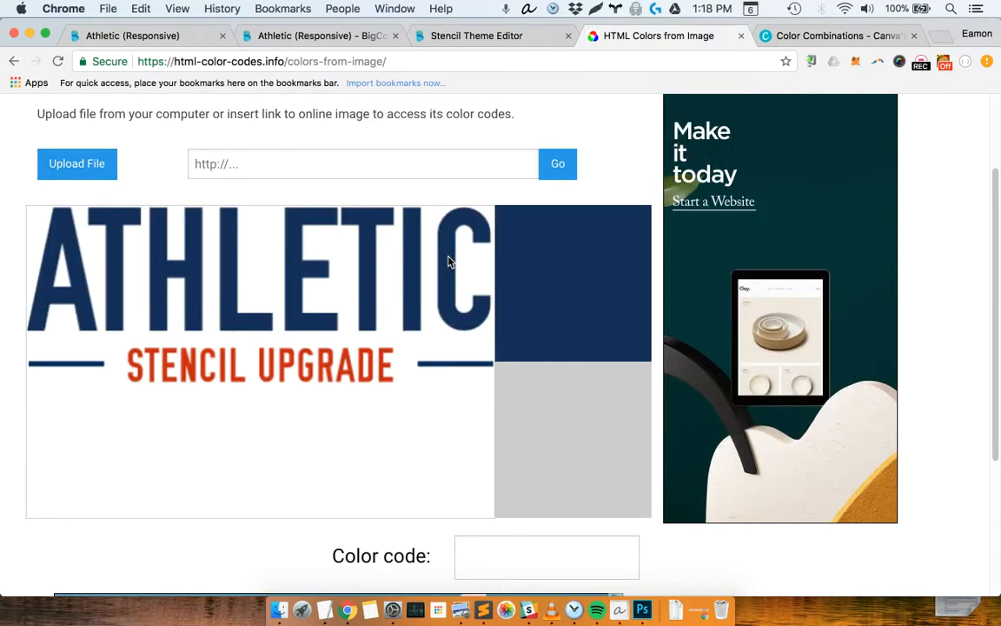
{"action": "left_click", "coordinate": [300, 289]}
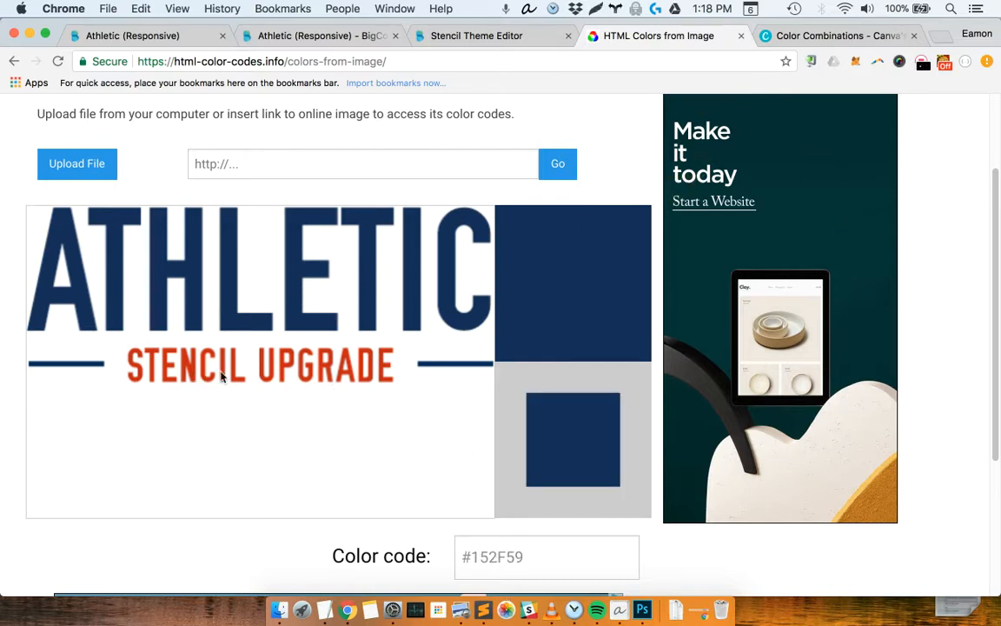
{"action": "left_click", "coordinate": [269, 369]}
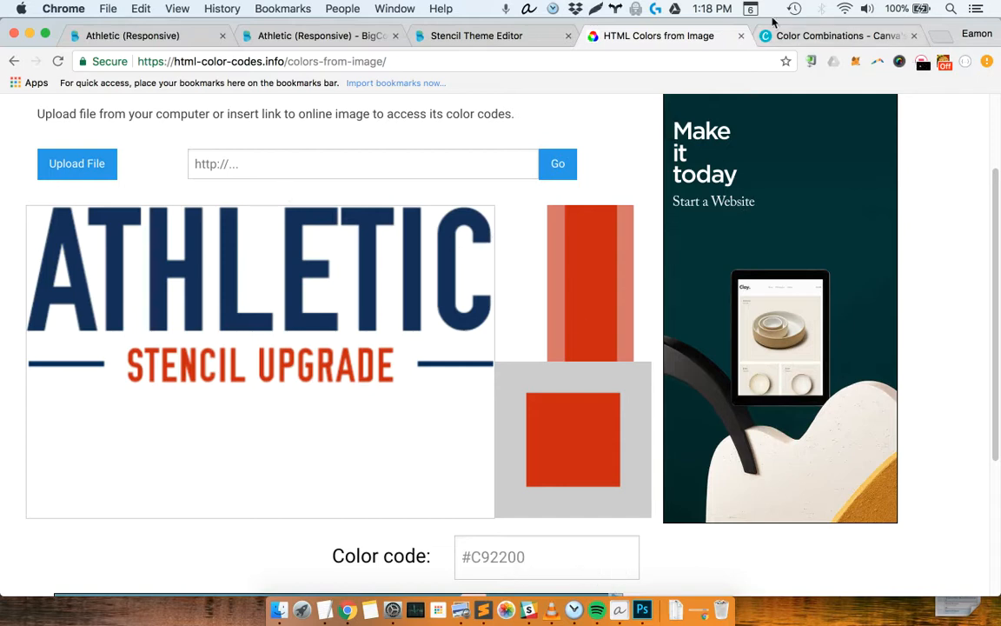
Open the Athleisure Style color combination on Canva and examine its palette's color codes
{"action": "left_click", "coordinate": [795, 36]}
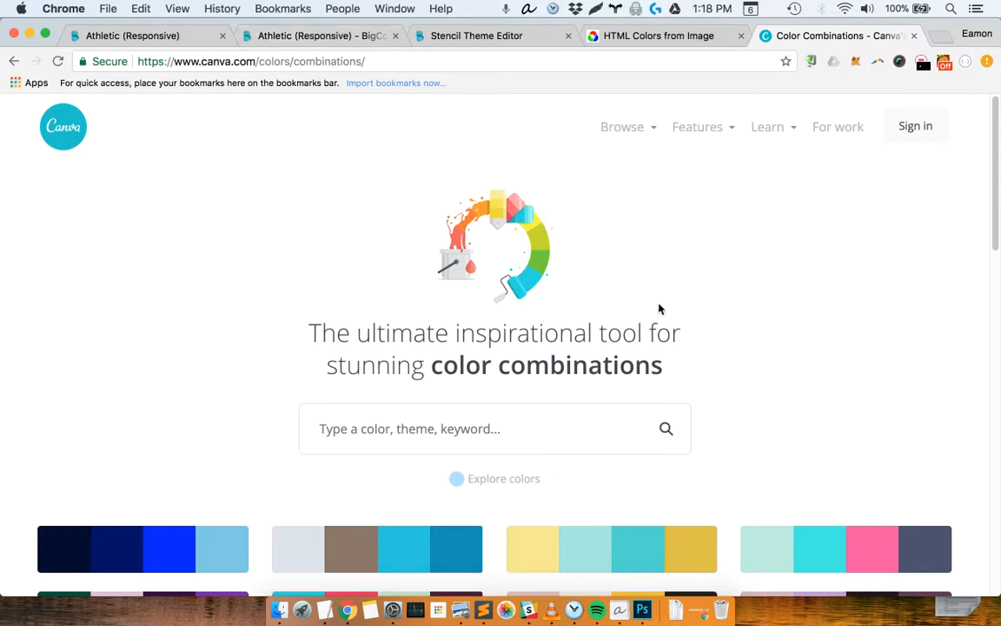
{"action": "scroll", "coordinate": [658, 311], "scroll_direction": "down", "scroll_amount": 5}
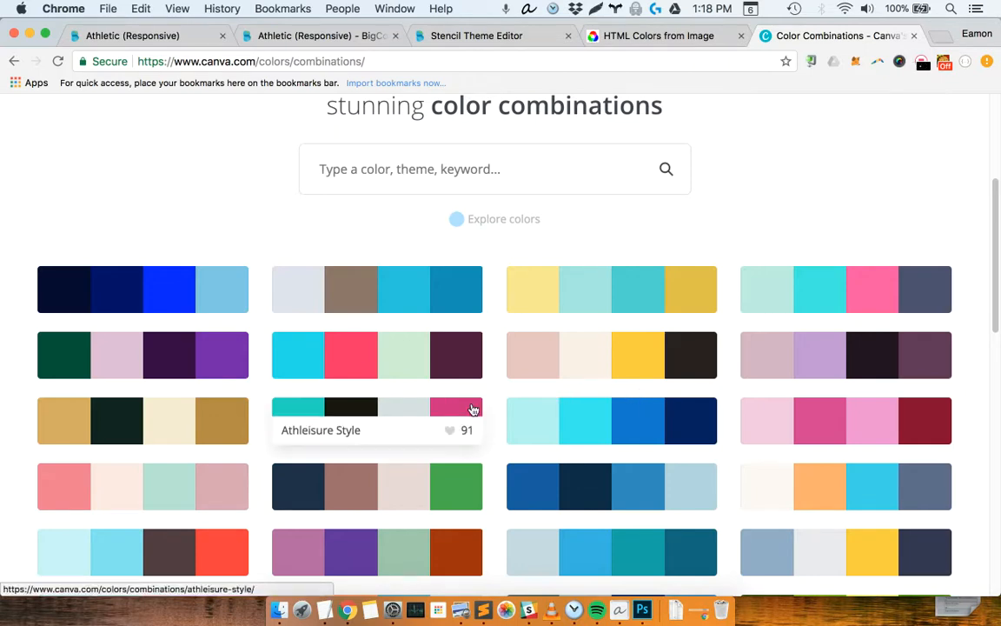
{"action": "left_click", "coordinate": [410, 414]}
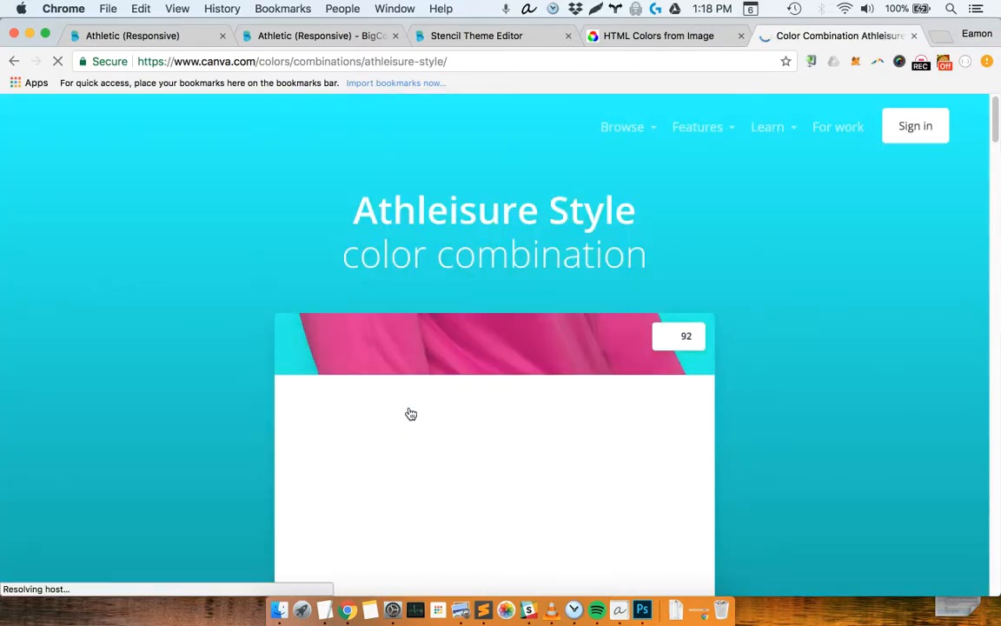
{"action": "scroll", "coordinate": [831, 426], "scroll_direction": "down", "scroll_amount": 5}
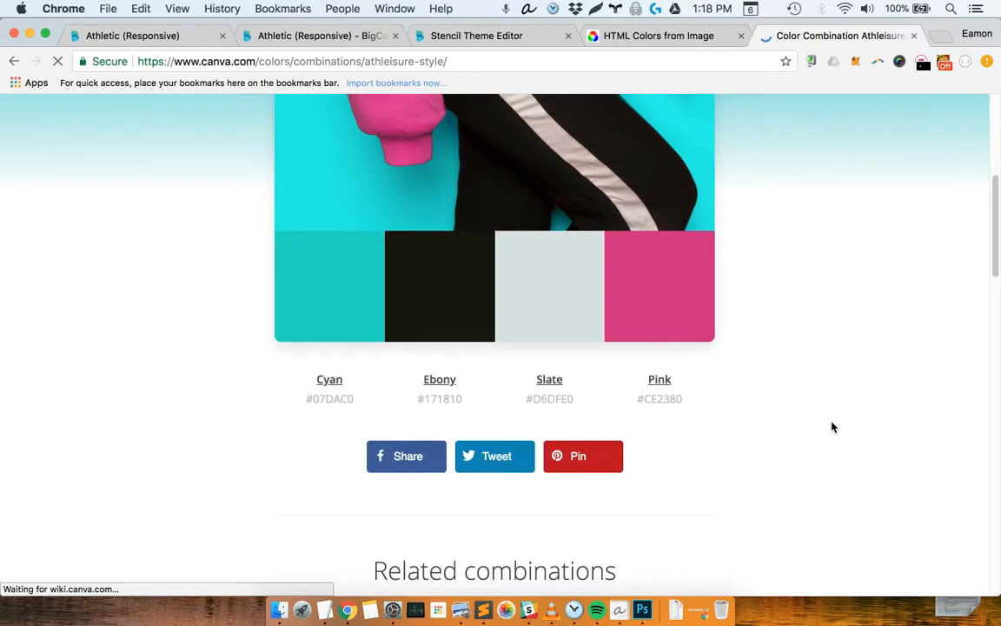
{"action": "scroll", "coordinate": [832, 426], "scroll_direction": "down", "scroll_amount": 2}
{"action": "scroll", "coordinate": [832, 427], "scroll_direction": "up", "scroll_amount": 1}
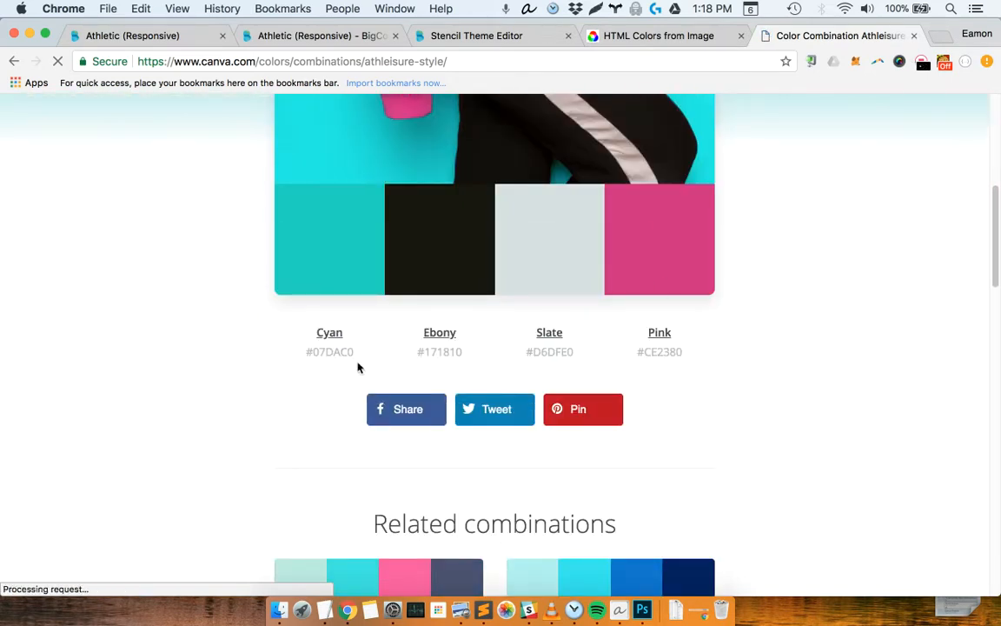
{"action": "mouse_move", "coordinate": [439, 242]}
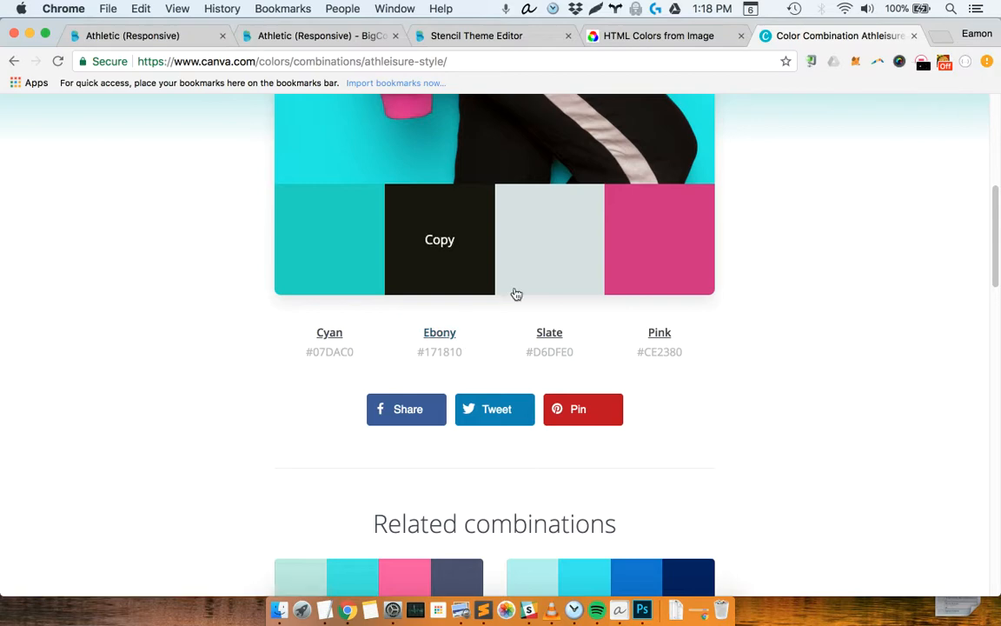
Return to the Stencil Theme Editor and examine the Global color settings against the storefront home page preview
{"action": "left_click", "coordinate": [502, 41]}
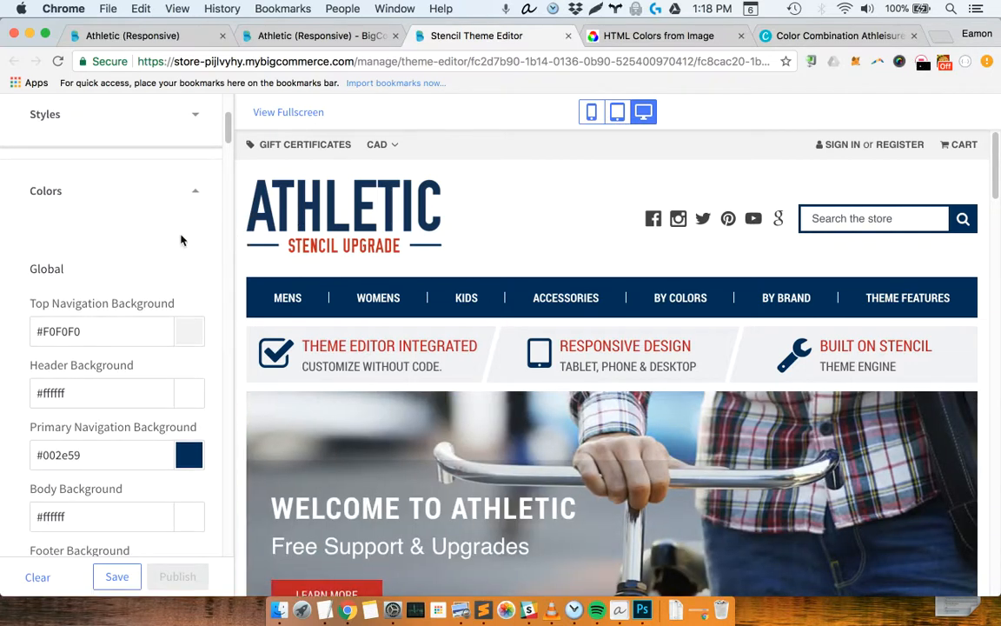
{"action": "scroll", "coordinate": [184, 239], "scroll_direction": "down", "scroll_amount": 2}
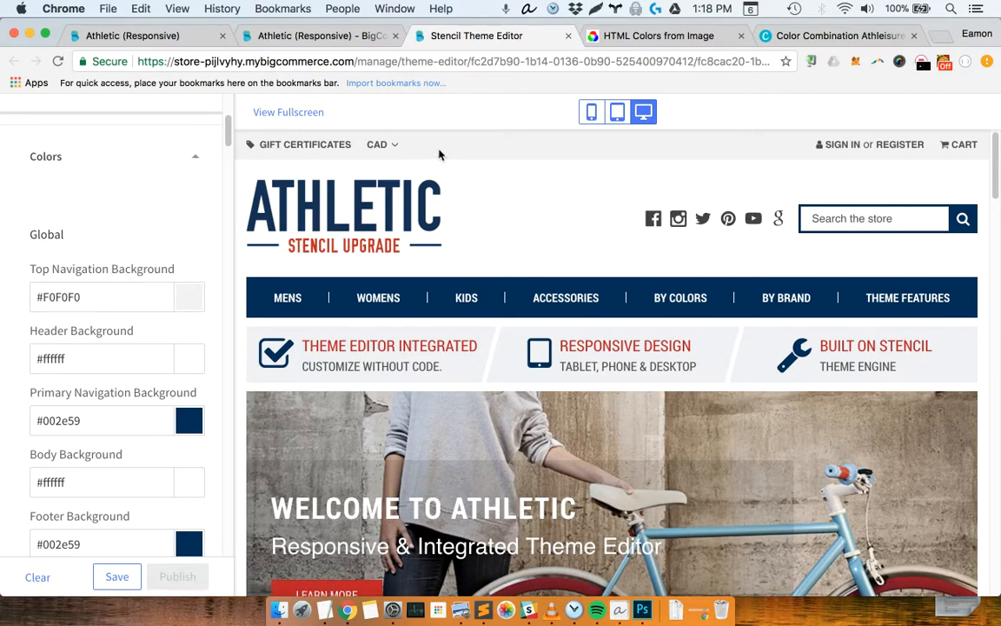
{"action": "scroll", "coordinate": [519, 221], "scroll_direction": "down", "scroll_amount": 1}
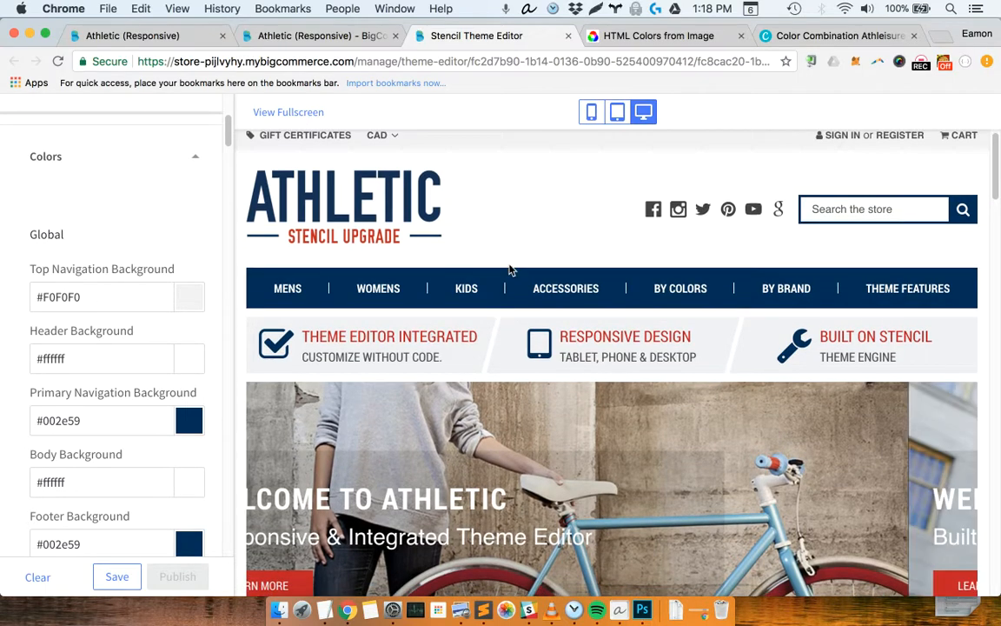
{"action": "mouse_move", "coordinate": [482, 286]}
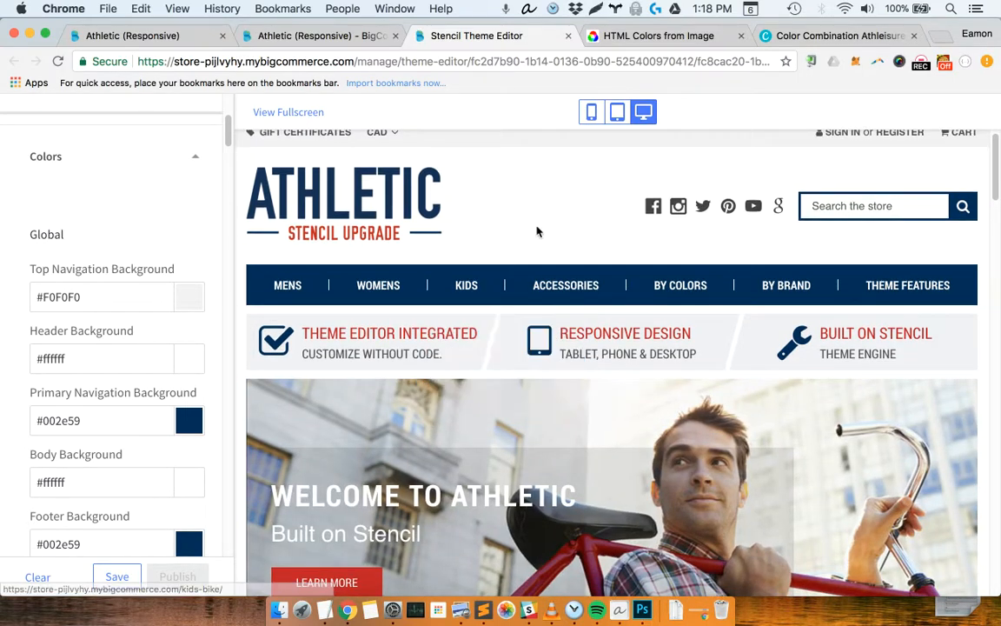
{"action": "scroll", "coordinate": [536, 231], "scroll_direction": "down", "scroll_amount": 5}
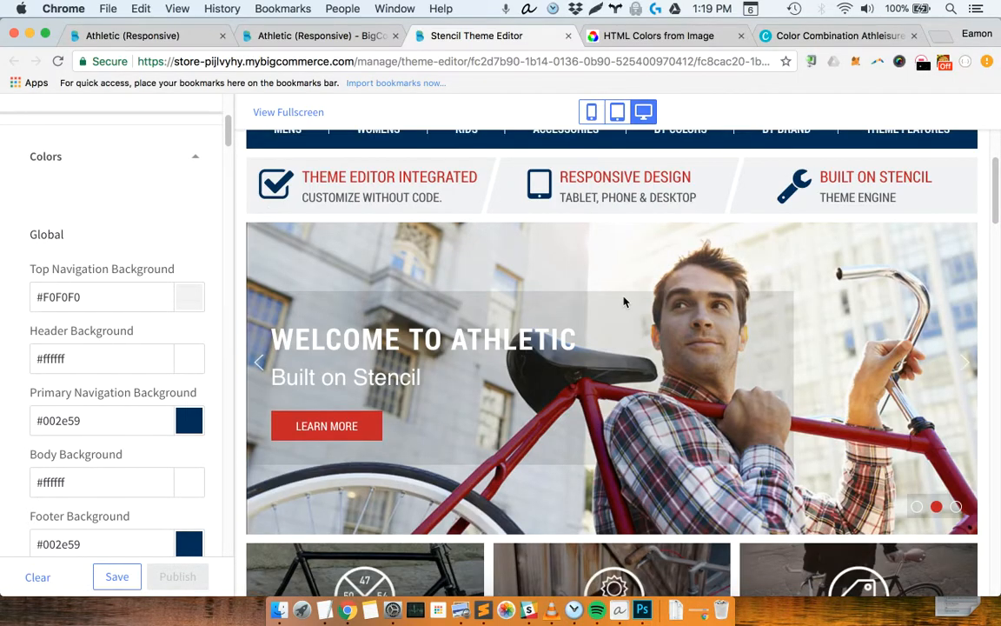
{"action": "scroll", "coordinate": [572, 269], "scroll_direction": "down", "scroll_amount": 6}
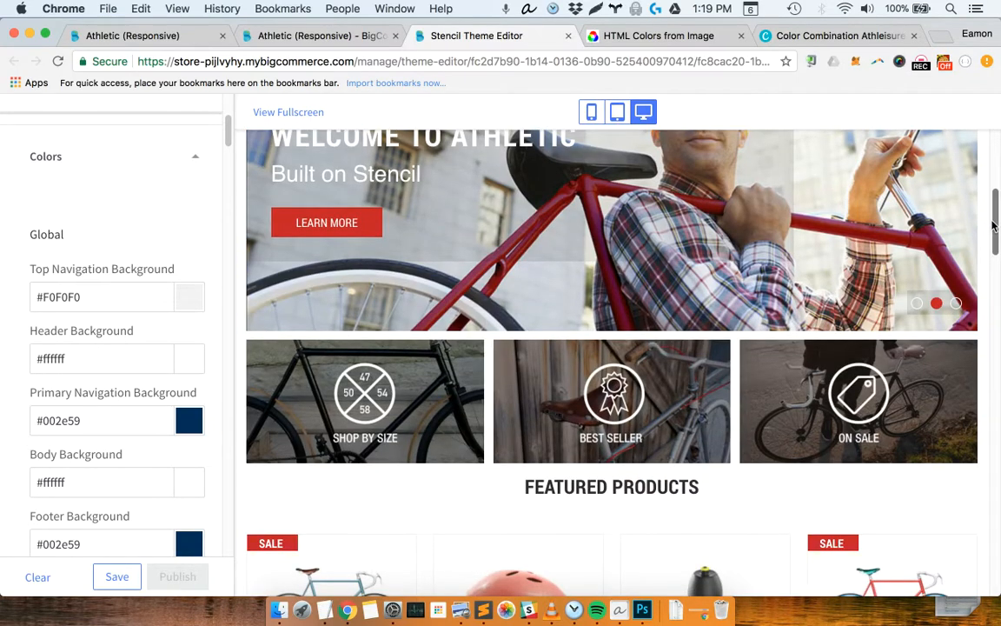
{"action": "left_click_drag", "start_coordinate": [996, 230], "coordinate": [992, 150]}
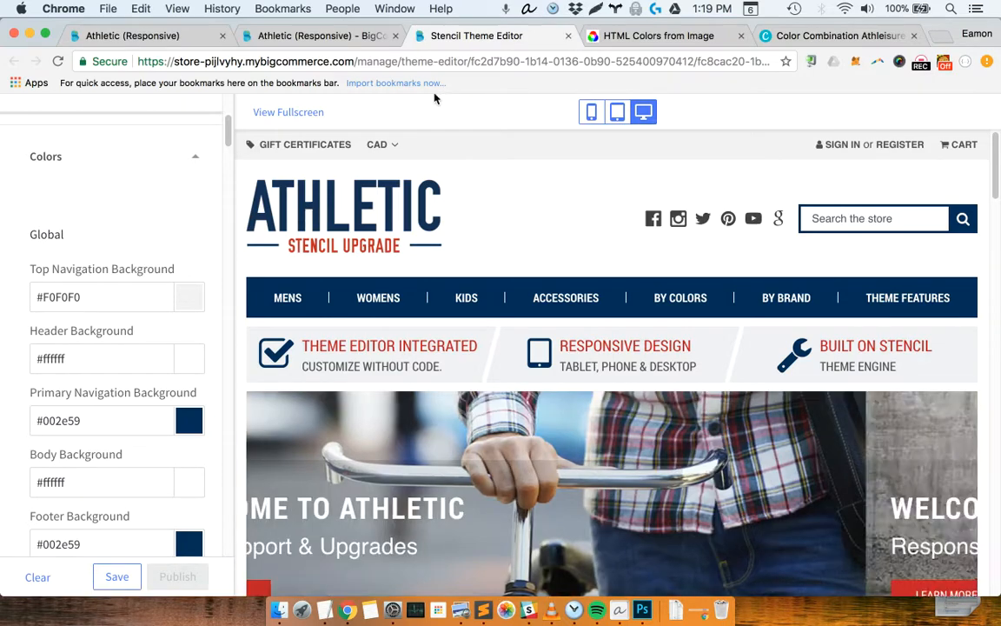
Return to Canva's Athleisure Style combination and copy the Slate color code D6DFE0
{"action": "left_click", "coordinate": [661, 38]}
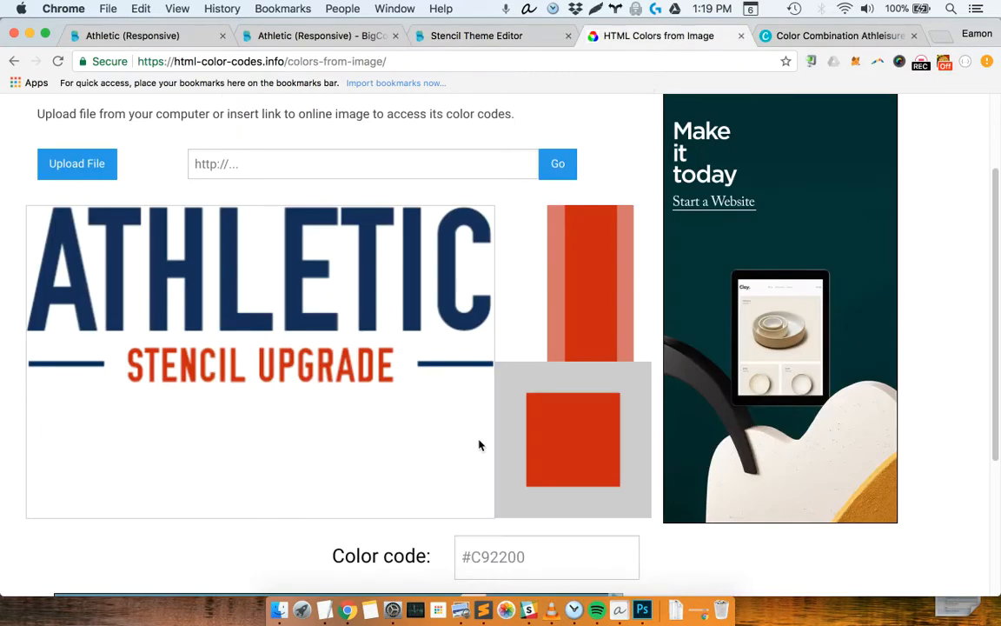
{"action": "left_click", "coordinate": [785, 36]}
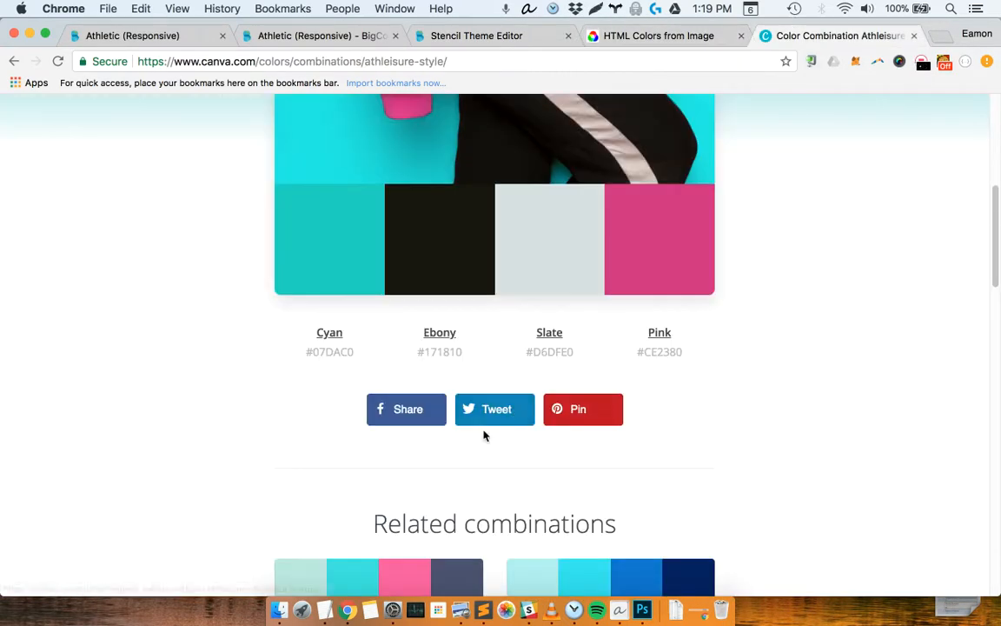
{"action": "double_click", "coordinate": [556, 351]}
{"action": "key", "text": "super+c"}
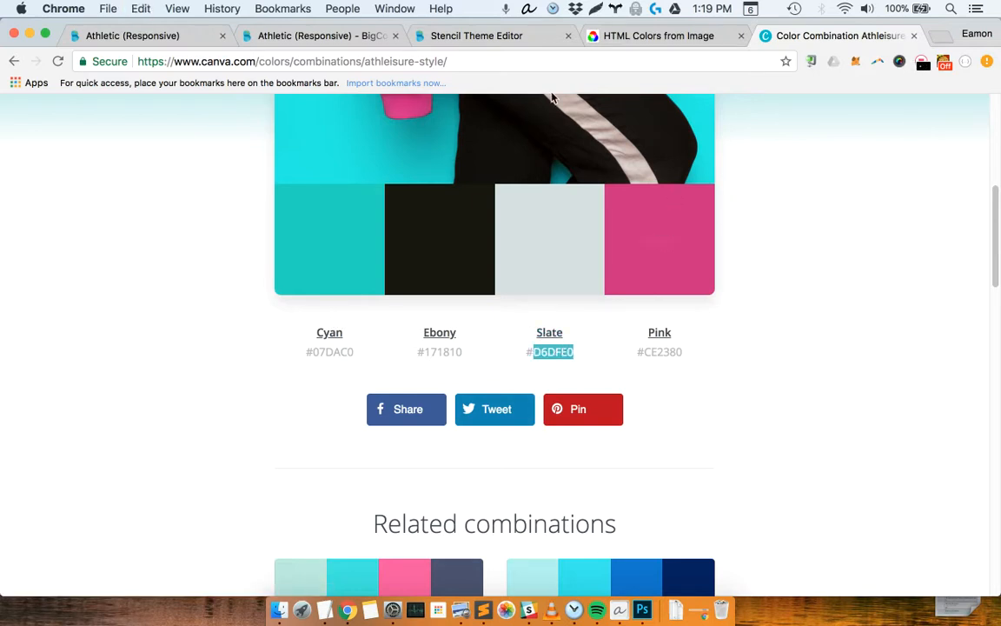
In the Stencil Theme Editor, set the Top Navigation Background to #D6DFE0 and save that color as a set color swatch
{"action": "left_click", "coordinate": [298, 37]}
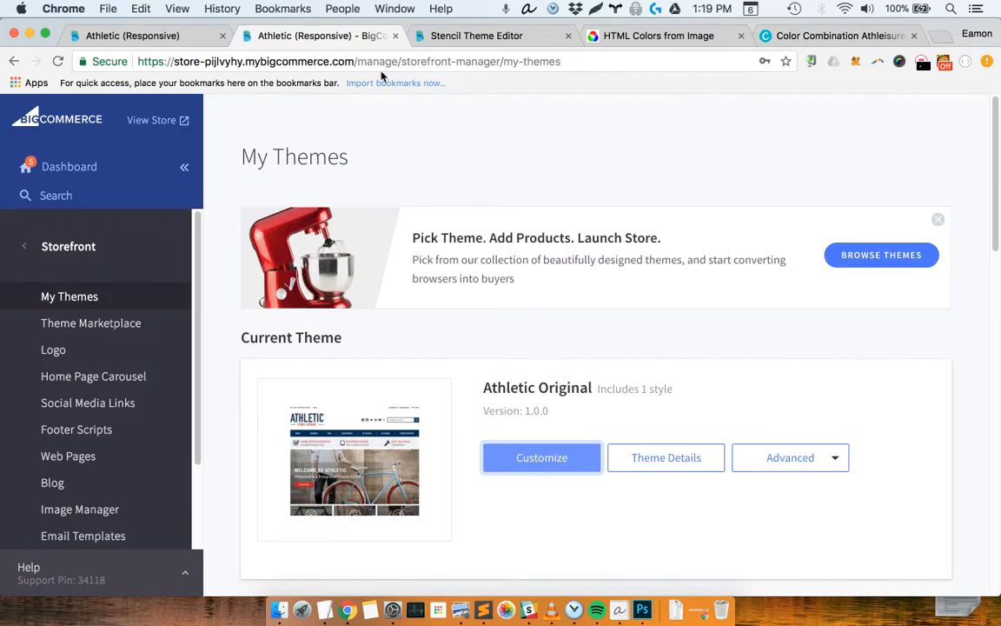
{"action": "left_click", "coordinate": [441, 39]}
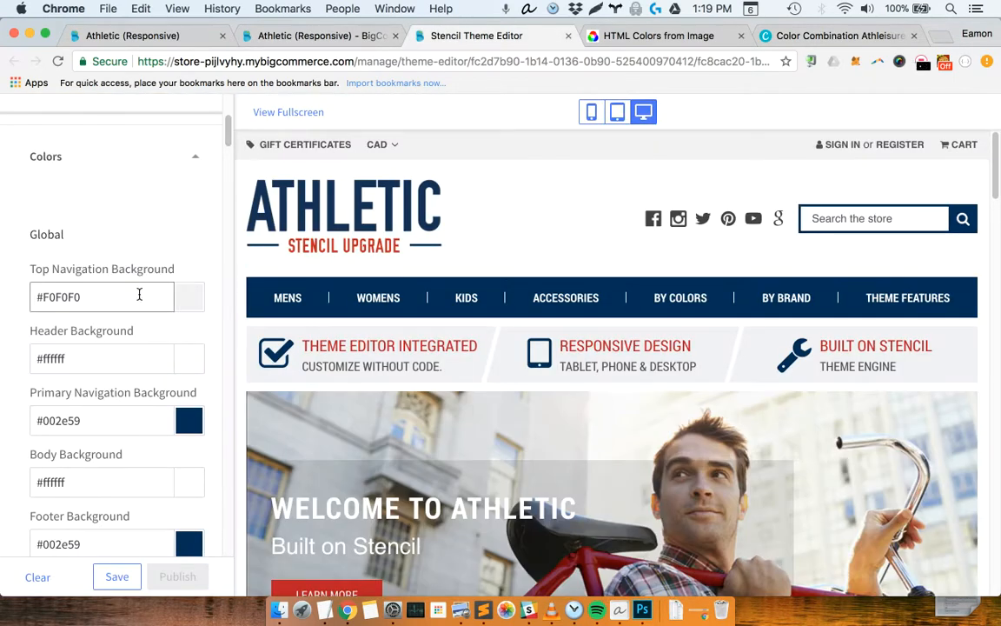
{"action": "left_click", "coordinate": [92, 296]}
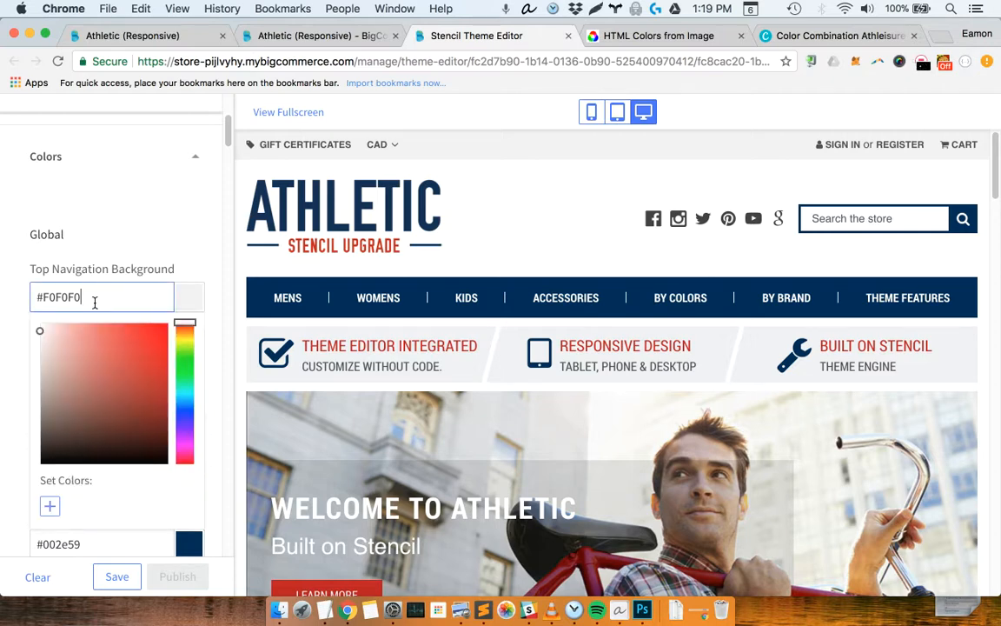
{"action": "key", "text": "BackSpace"}
{"action": "key", "text": "BackSpace"}
{"action": "key", "text": "BackSpace"}
{"action": "key", "text": "BackSpace"}
{"action": "key", "text": "BackSpace"}
{"action": "key", "text": "BackSpace"}
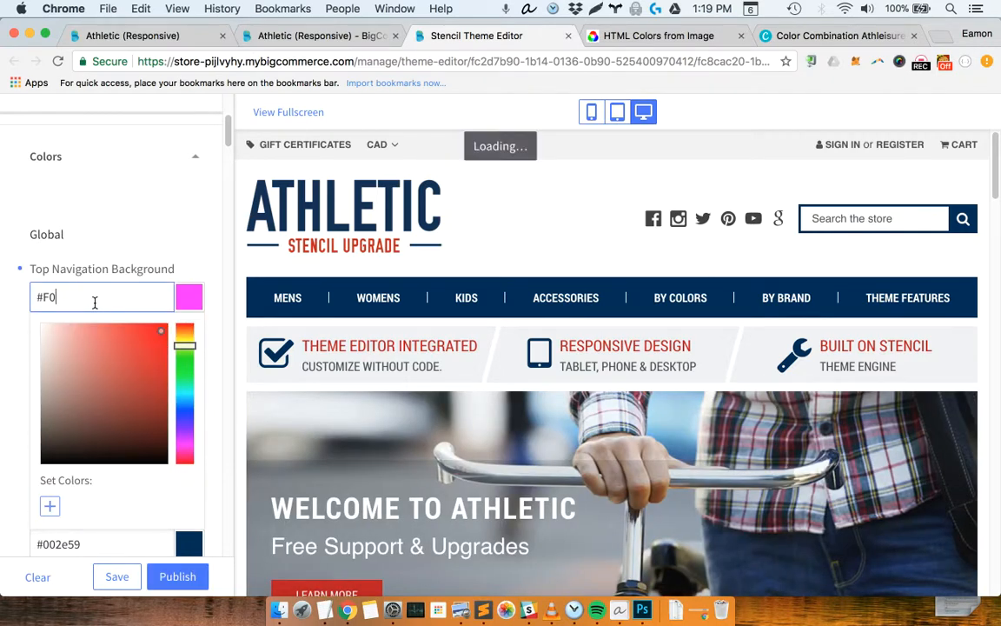
{"action": "key", "text": "super+v"}
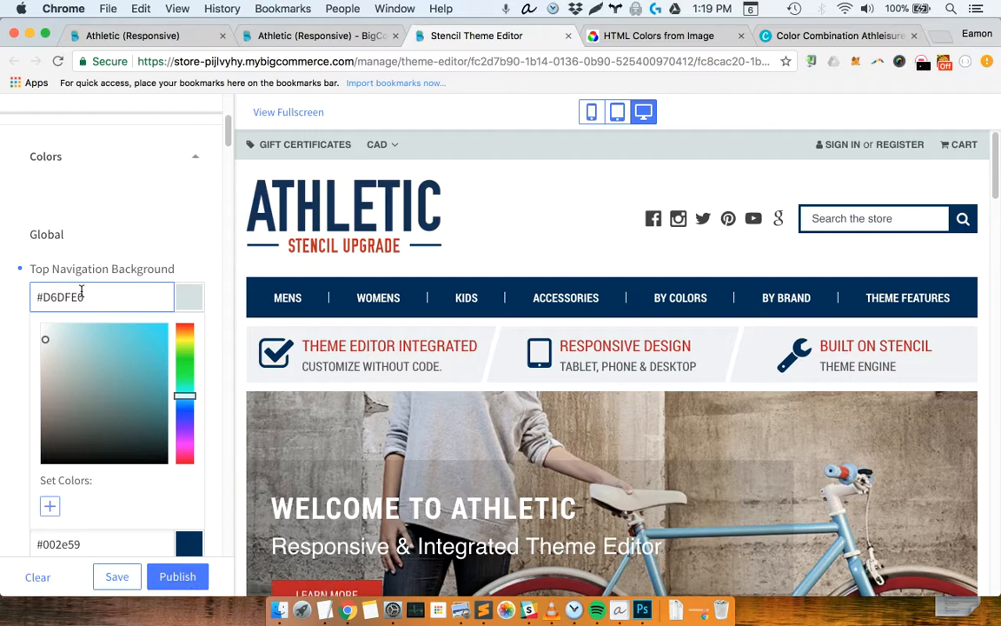
{"action": "left_click", "coordinate": [49, 508]}
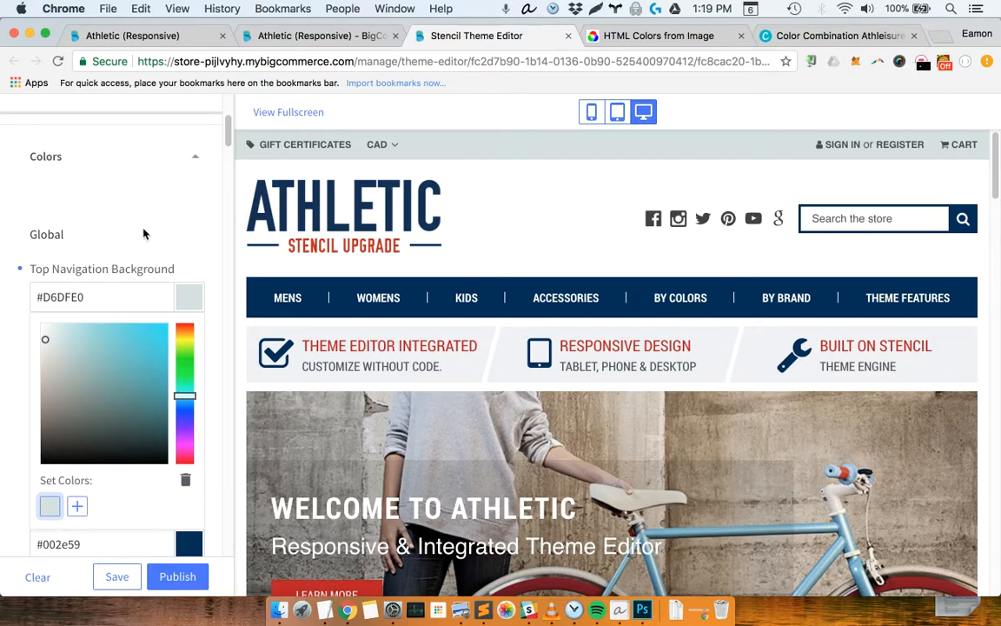
{"action": "left_click", "coordinate": [143, 233]}
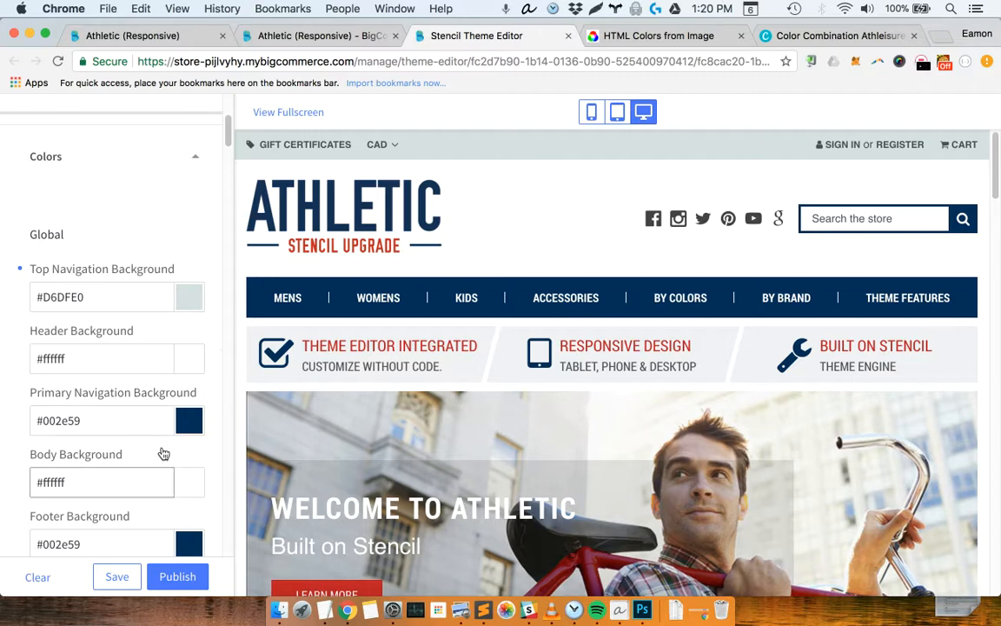
Switch to Canva's Athleisure Style combination and copy the Pink color code CE2380
{"action": "left_click", "coordinate": [787, 36]}
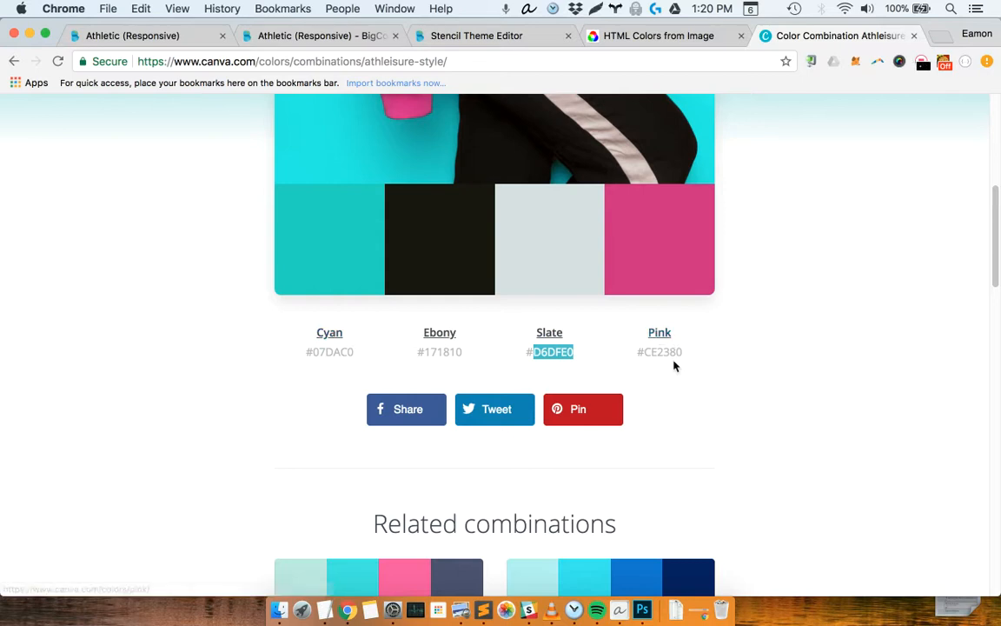
{"action": "left_click_drag", "start_coordinate": [683, 352], "coordinate": [644, 351]}
{"action": "key", "text": "super+c"}
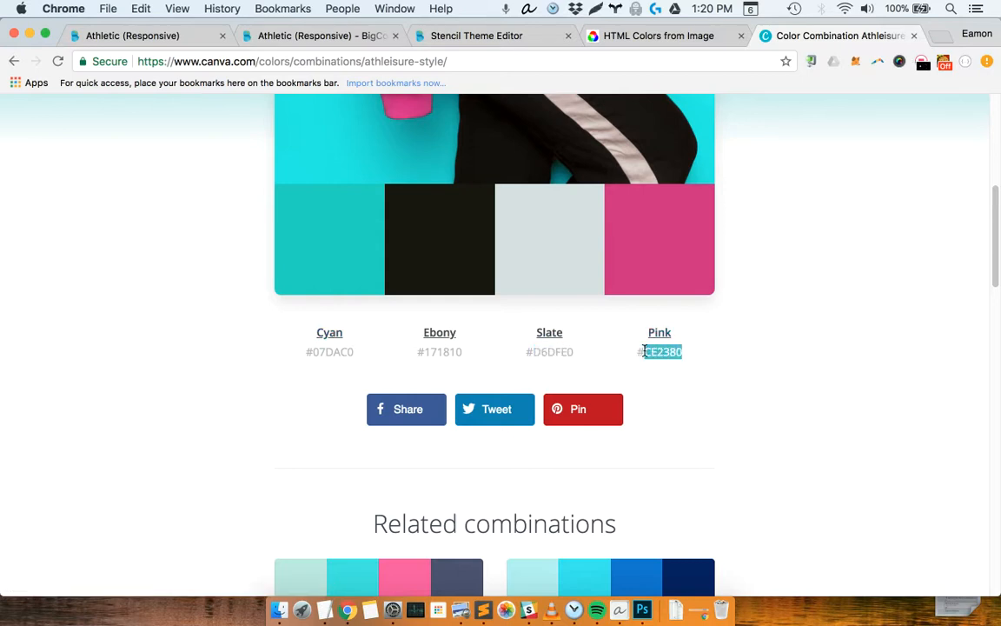
{"action": "left_click", "coordinate": [356, 37]}
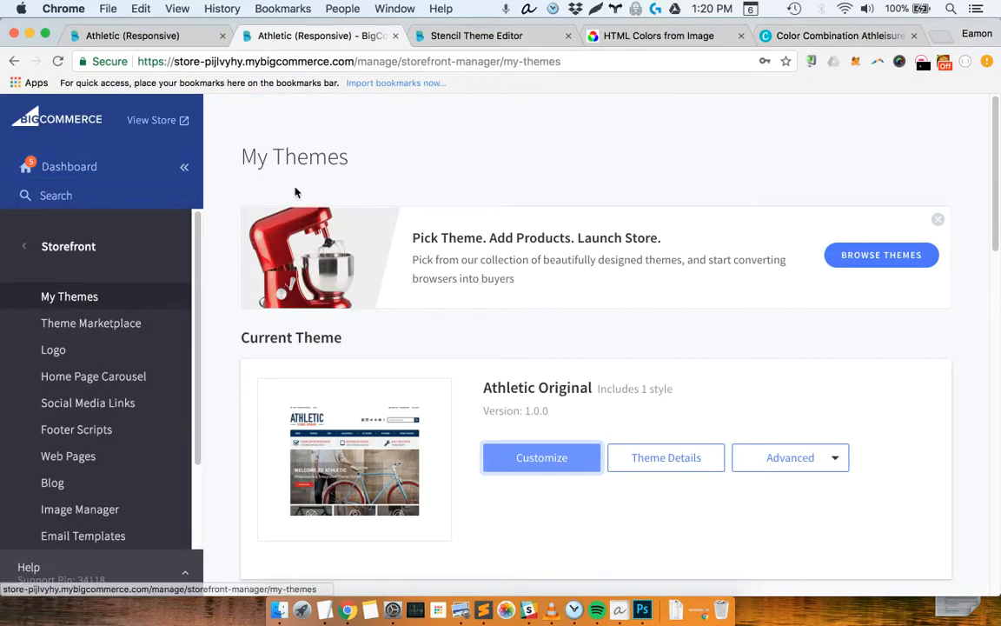
In the Stencil Theme Editor, set the Primary Navigation Background to #CE2380 and save that color as a set color swatch
{"action": "left_click", "coordinate": [456, 37]}
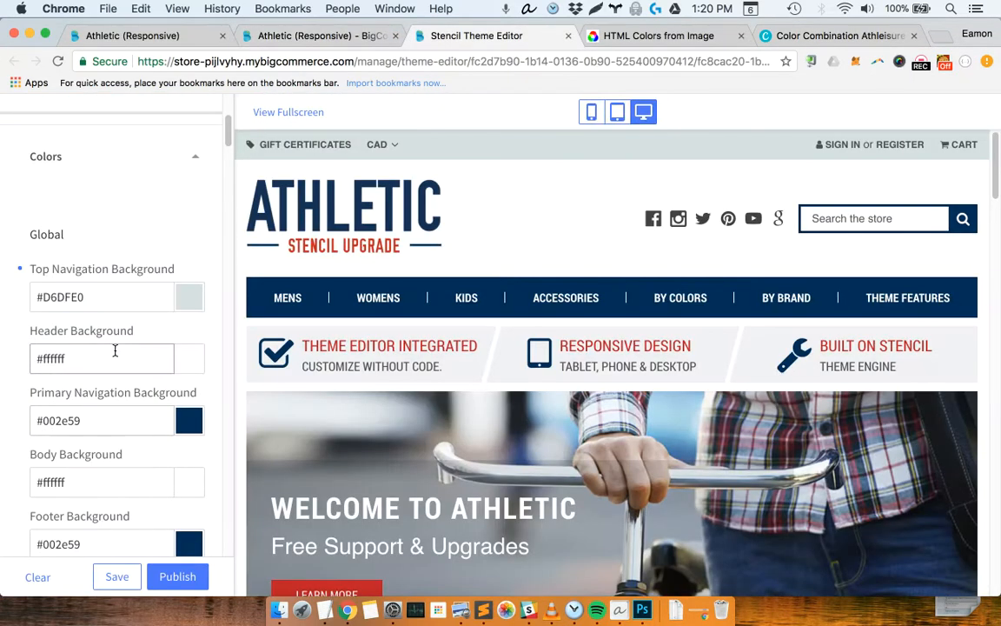
{"action": "double_click", "coordinate": [43, 421]}
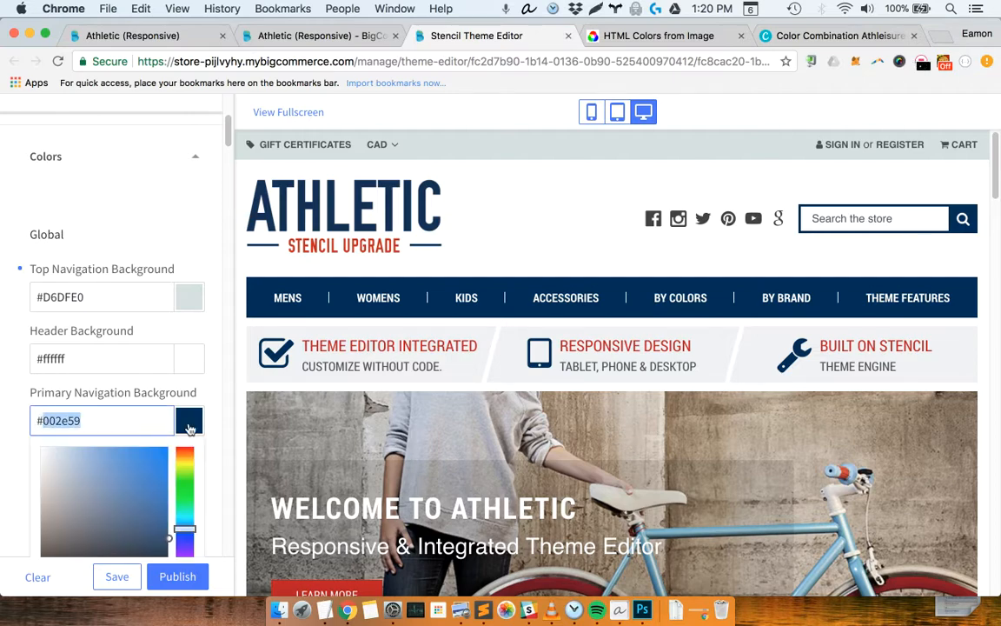
{"action": "key", "text": "super+v"}
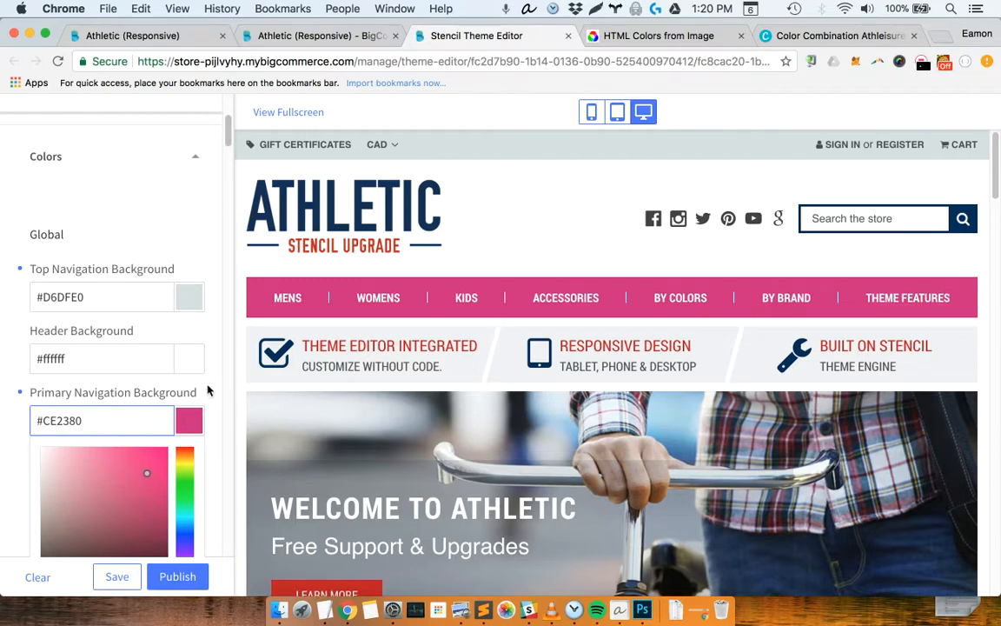
{"action": "scroll", "coordinate": [96, 452], "scroll_direction": "down", "scroll_amount": 4}
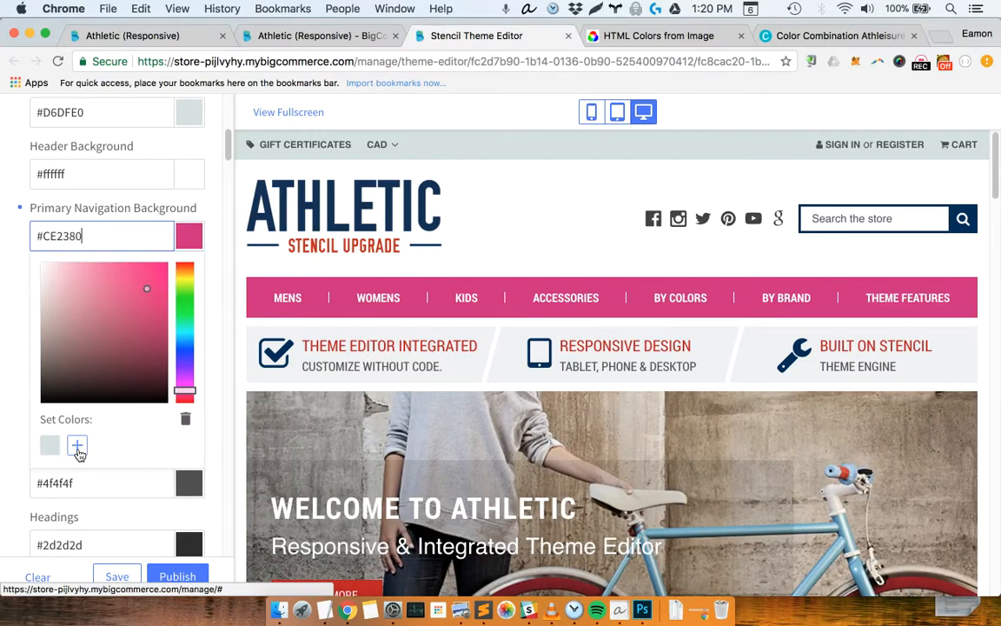
{"action": "left_click", "coordinate": [77, 446]}
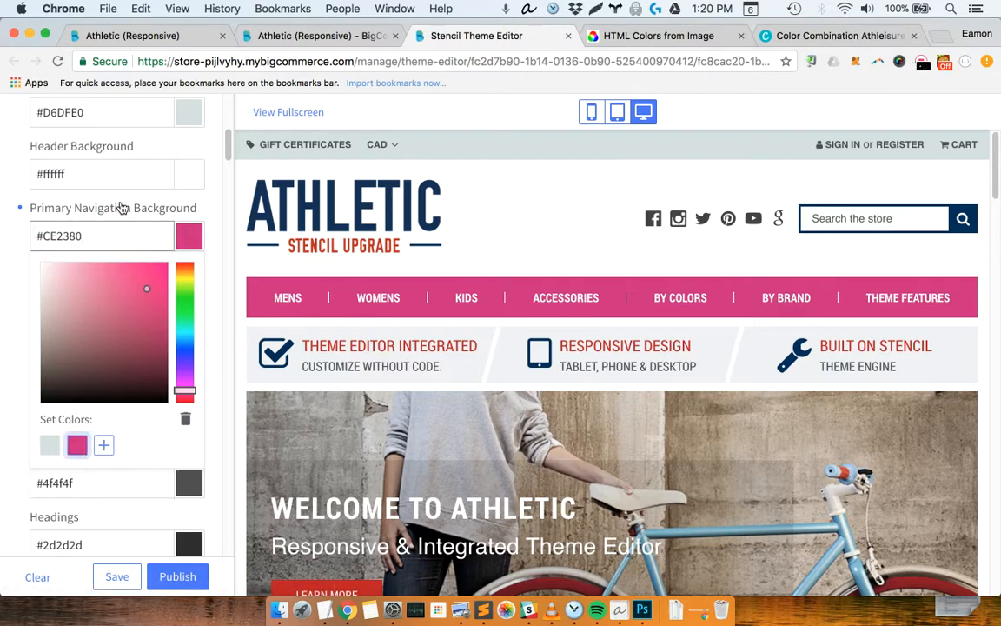
Return to Canva's Athleisure Style combination and copy the Ebony color code 171810
{"action": "left_click", "coordinate": [229, 174]}
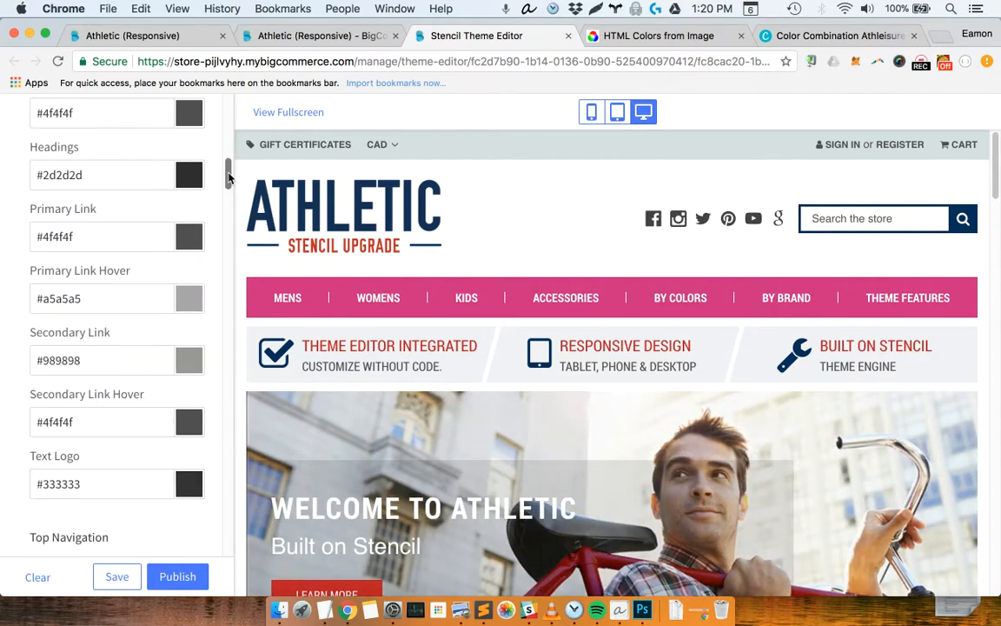
{"action": "left_click_drag", "start_coordinate": [228, 174], "coordinate": [231, 151]}
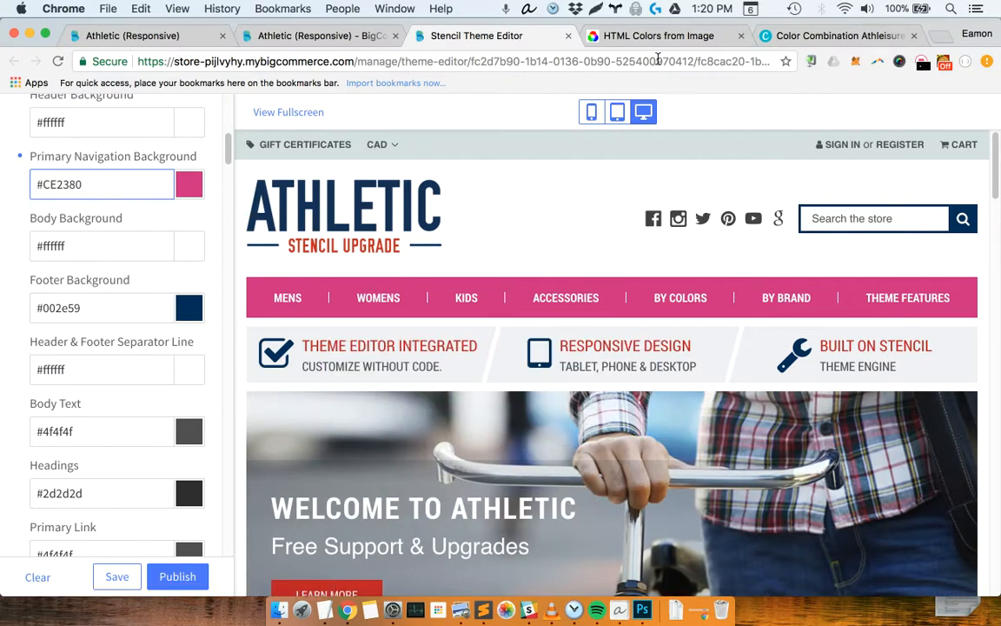
{"action": "left_click", "coordinate": [776, 36]}
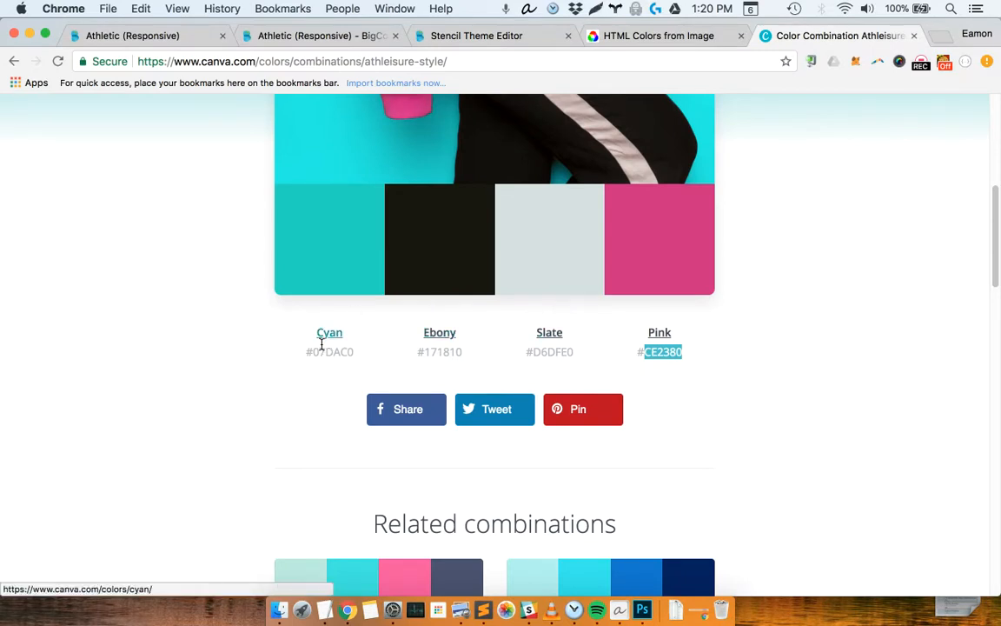
{"action": "left_click", "coordinate": [360, 356]}
{"action": "left_click_drag", "start_coordinate": [337, 353], "coordinate": [310, 353]}
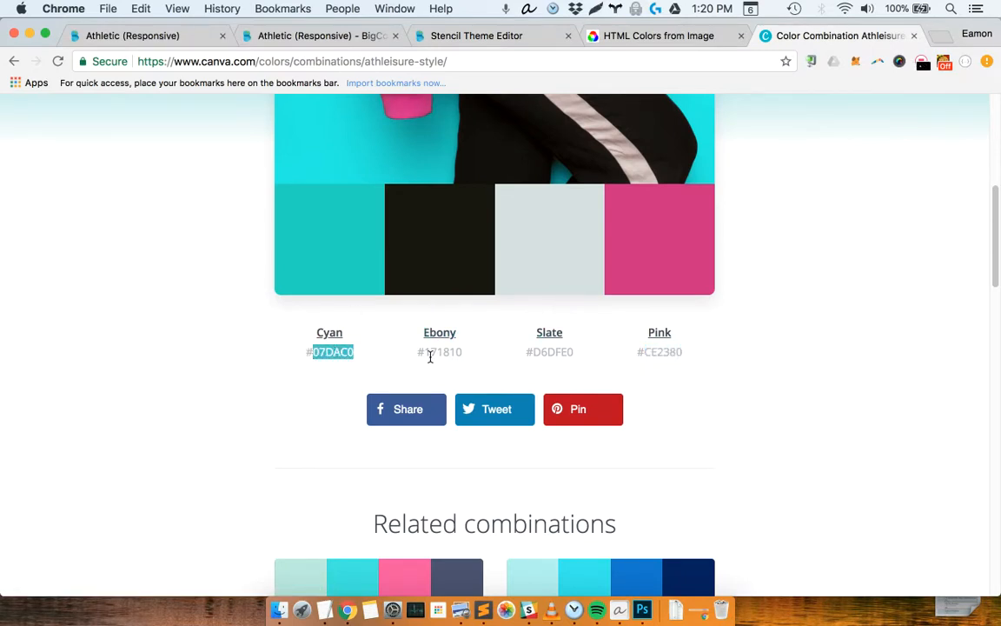
{"action": "left_click_drag", "start_coordinate": [463, 352], "coordinate": [426, 351]}
In the Stencil Theme Editor, set the Footer Background to #171810 and save that color as a set color swatch
{"action": "left_click", "coordinate": [435, 38]}
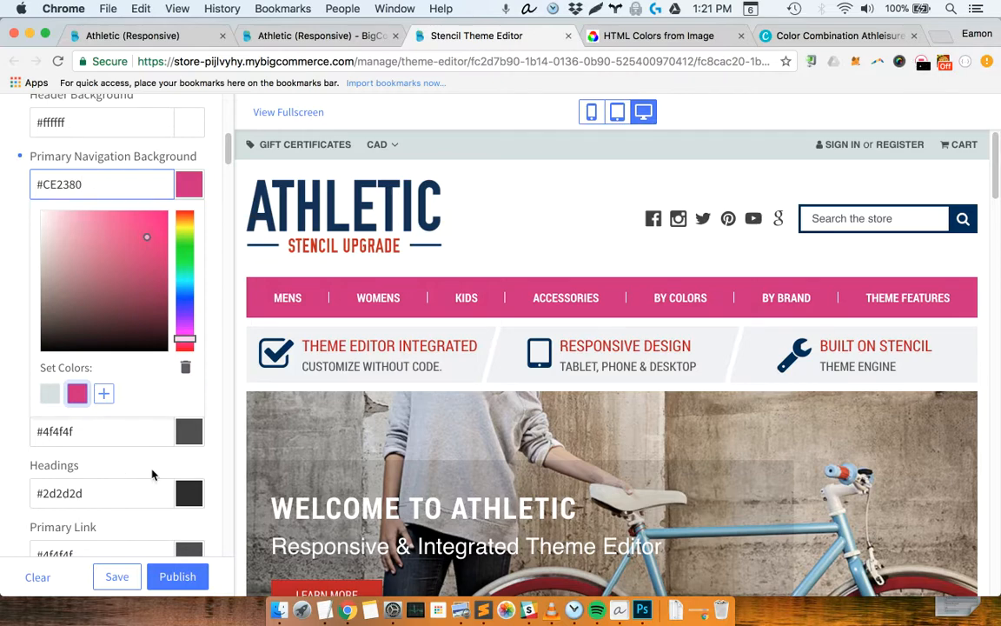
{"action": "left_click", "coordinate": [152, 474]}
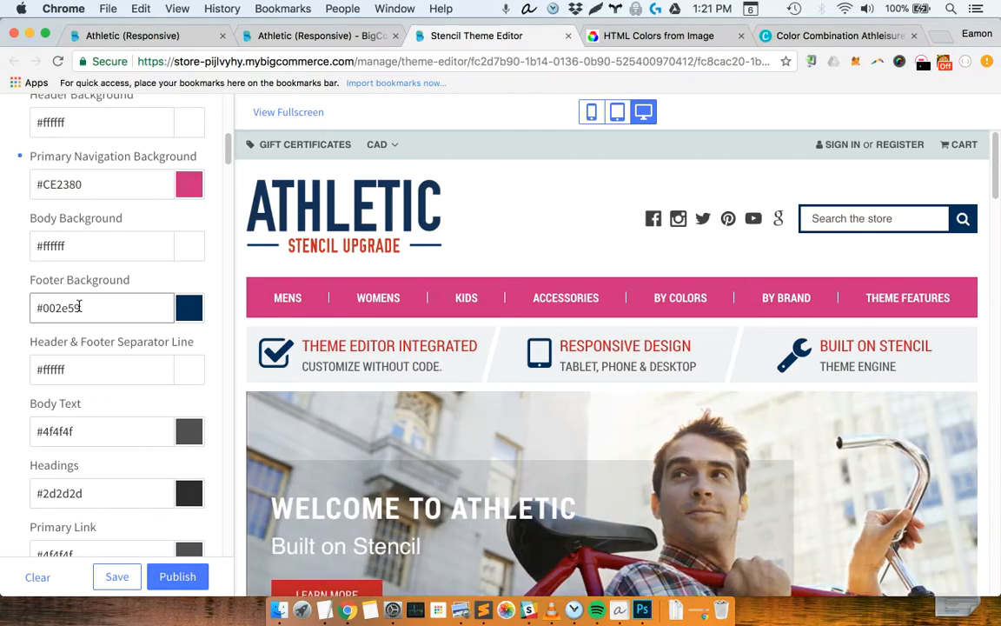
{"action": "triple_click", "coordinate": [43, 309]}
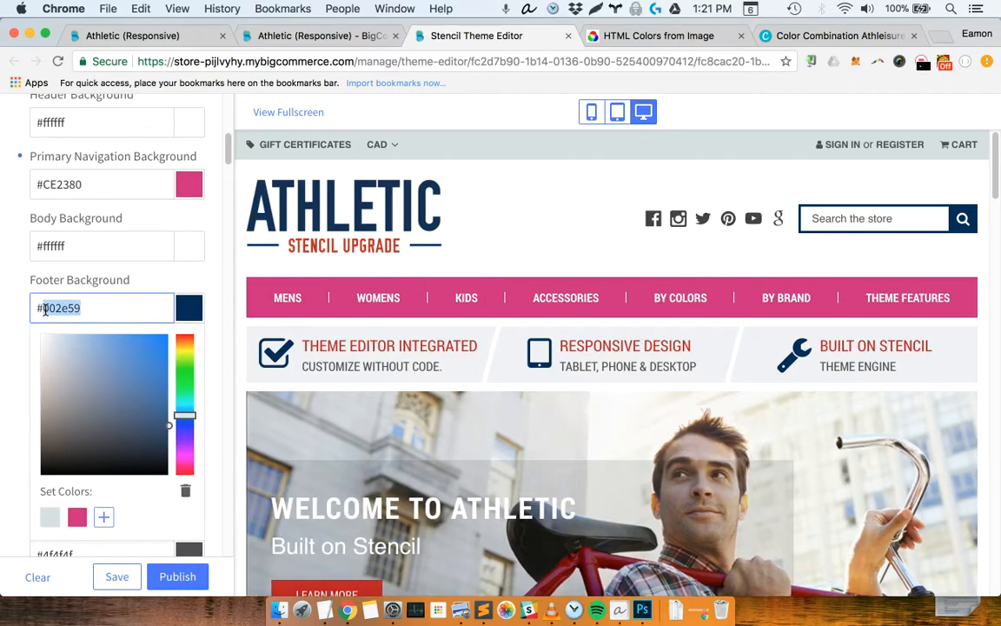
{"action": "type", "text": "#171810"}
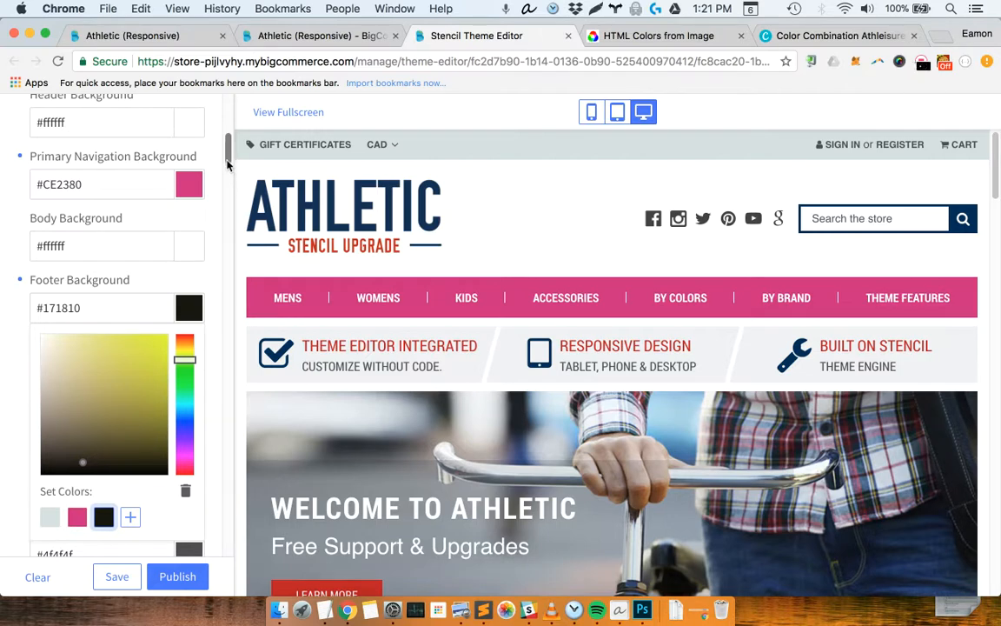
Set the Top Navigation Link color to the saved ebony swatch #171810
{"action": "scroll", "coordinate": [215, 291], "scroll_direction": "down", "scroll_amount": 3}
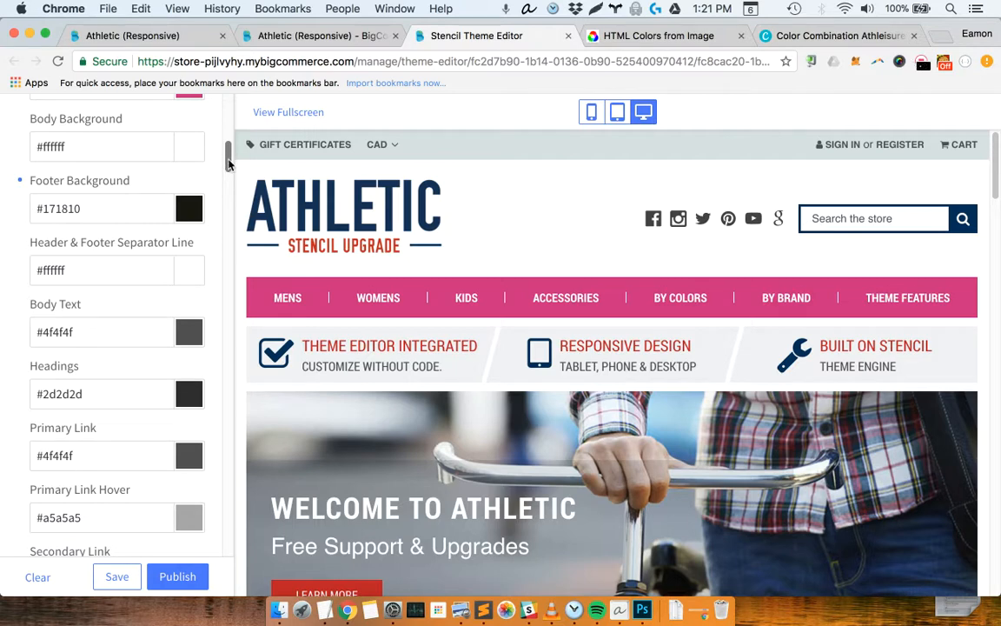
{"action": "scroll", "coordinate": [190, 326], "scroll_direction": "down", "scroll_amount": 1}
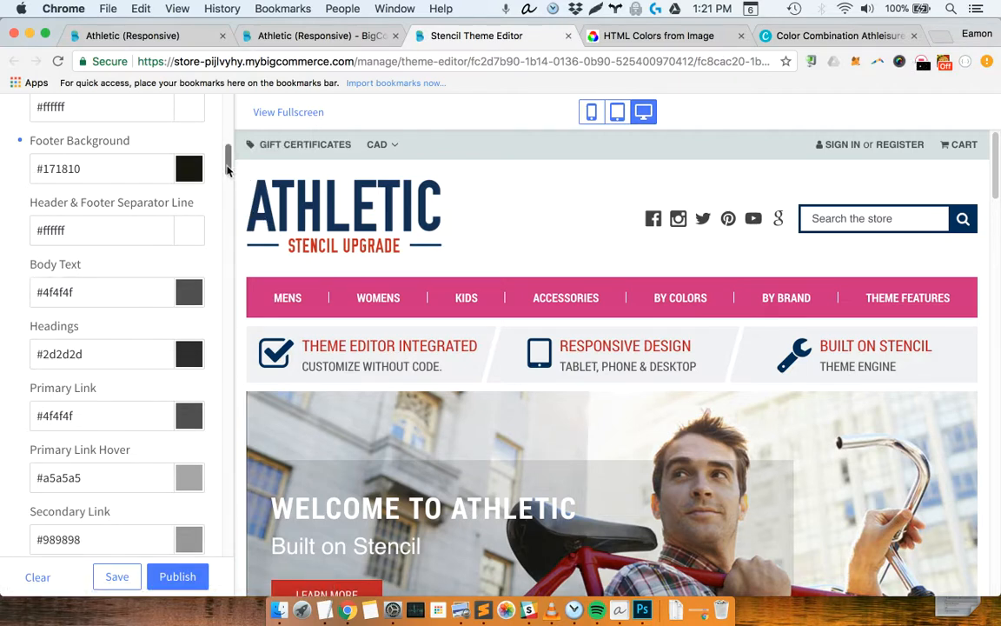
{"action": "scroll", "coordinate": [229, 208], "scroll_direction": "down", "scroll_amount": 10}
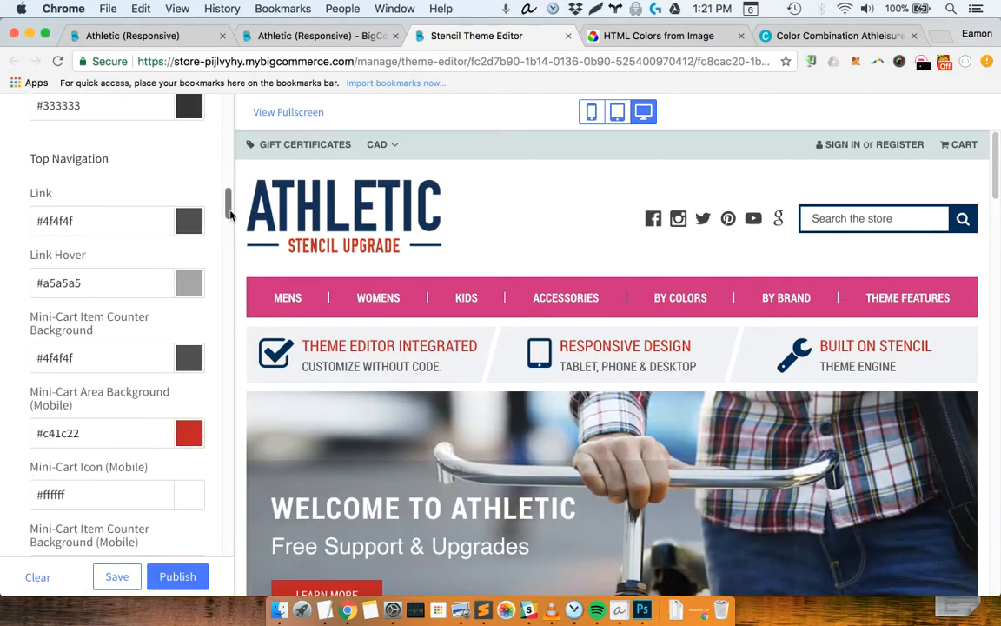
{"action": "scroll", "coordinate": [230, 213], "scroll_direction": "up", "scroll_amount": 1}
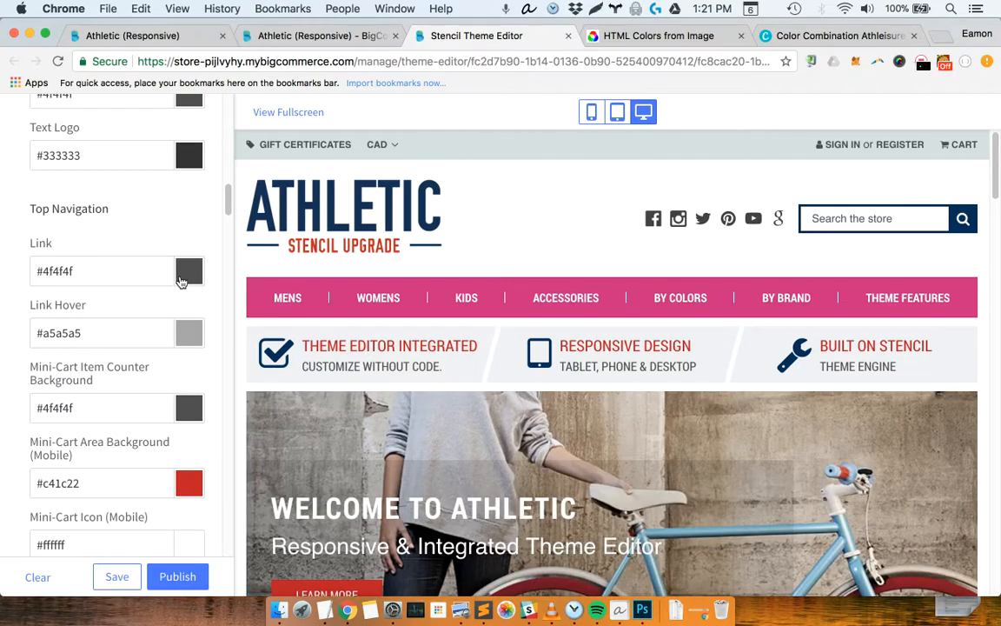
{"action": "left_click", "coordinate": [180, 279]}
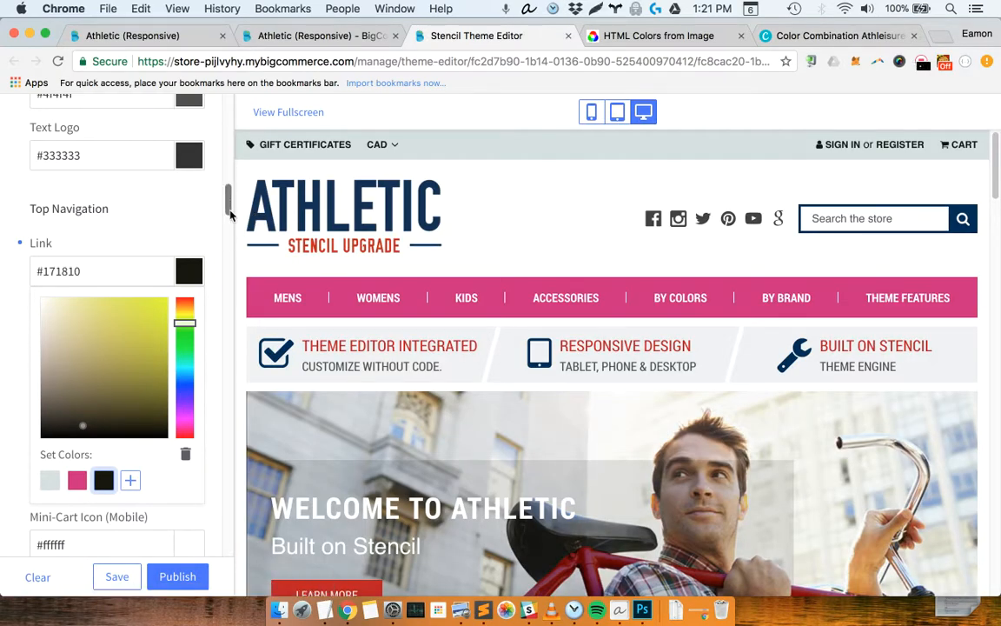
Set the Top Navigation Link Hover to a lighter shade of the ebony swatch, #3c3d29, and save it as a set color
{"action": "scroll", "coordinate": [119, 205], "scroll_direction": "down", "scroll_amount": 3}
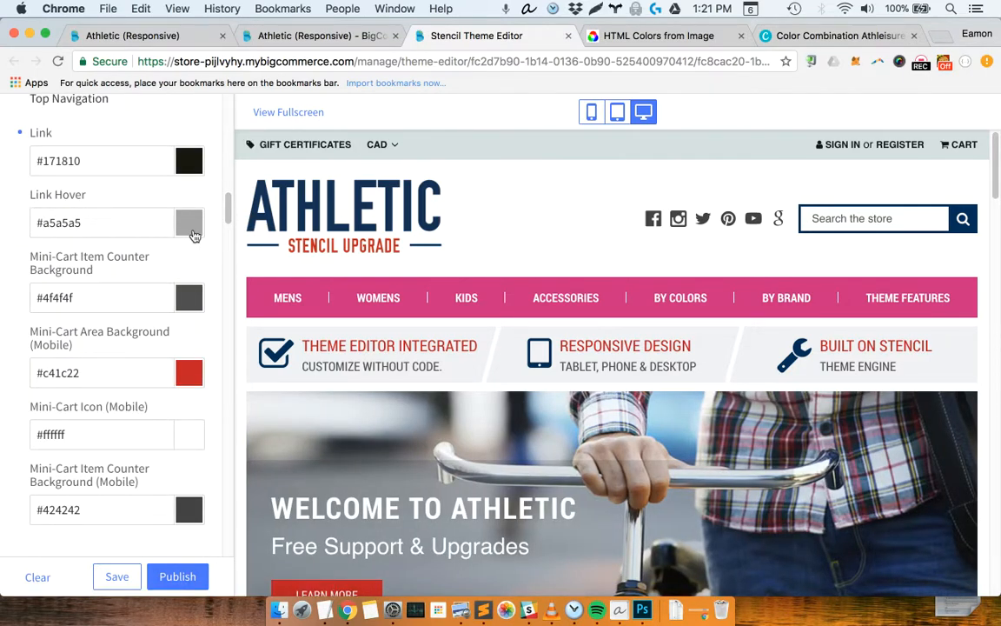
{"action": "left_click", "coordinate": [192, 233]}
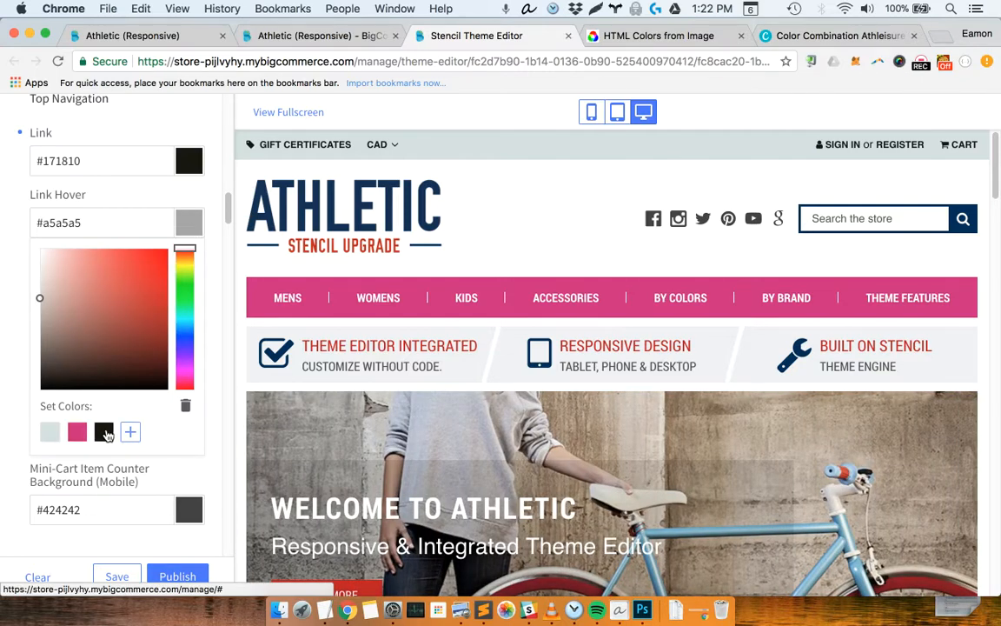
{"action": "left_click", "coordinate": [105, 434]}
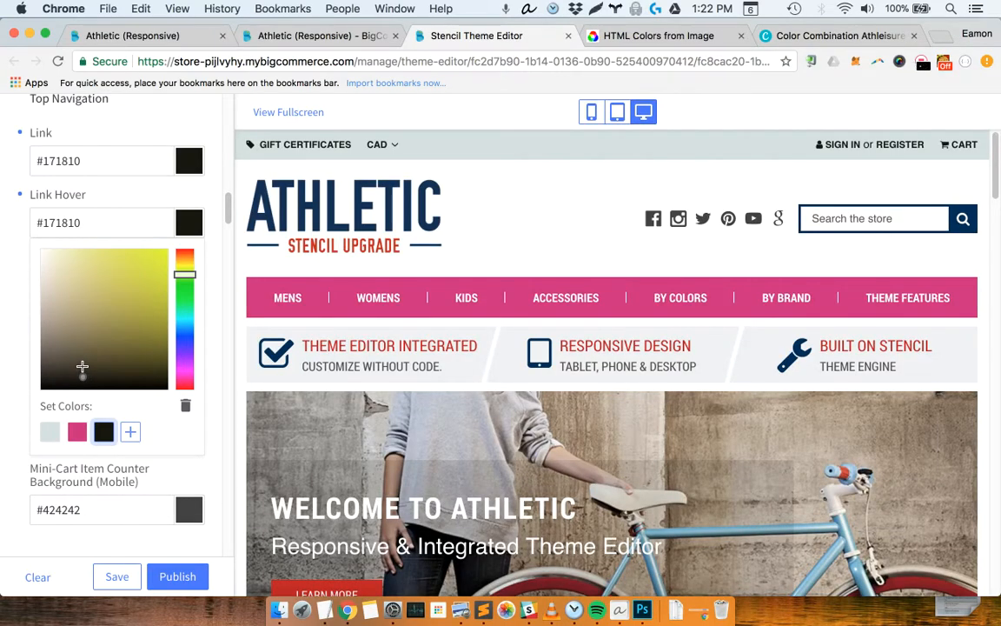
{"action": "left_click_drag", "start_coordinate": [82, 366], "coordinate": [82, 355]}
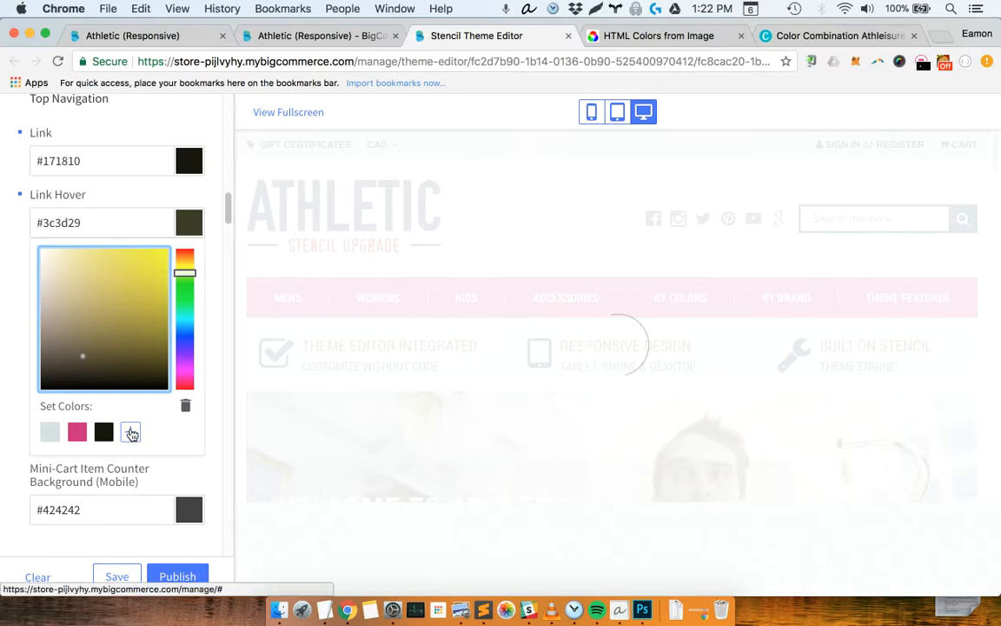
{"action": "left_click", "coordinate": [130, 432]}
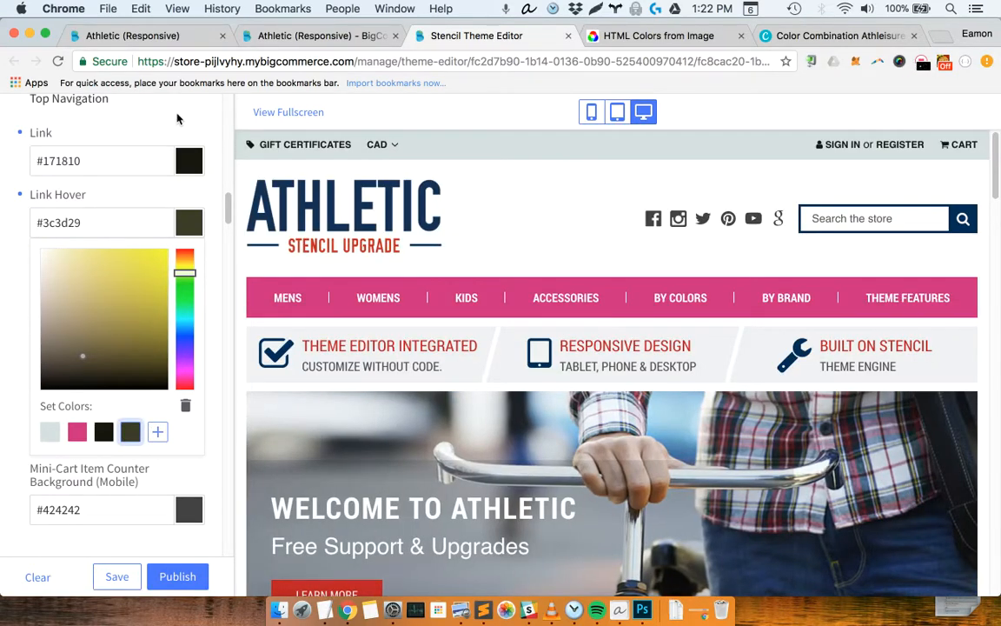
{"action": "left_click", "coordinate": [244, 163]}
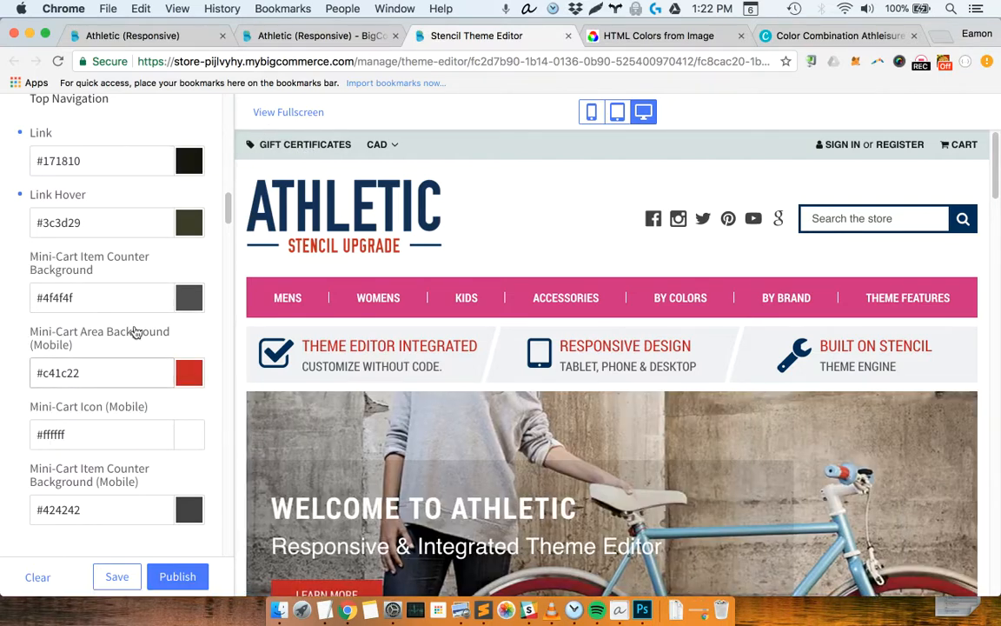
Show the storefront in the mobile preview and set the Mini-Cart Area Background (Mobile) to the saved pink swatch #CE2380
{"action": "left_click", "coordinate": [83, 374]}
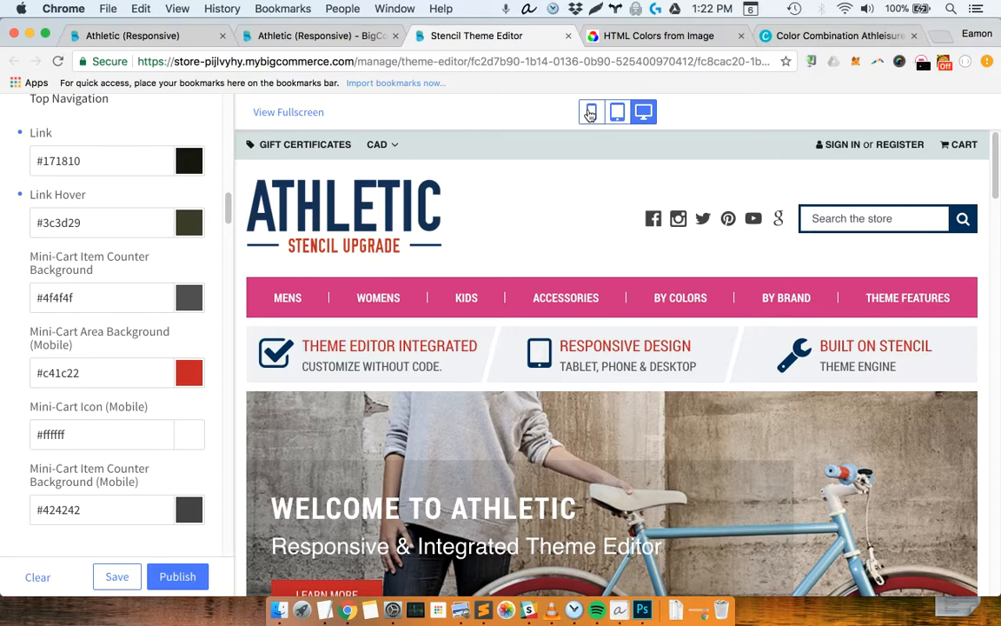
{"action": "left_click", "coordinate": [590, 113]}
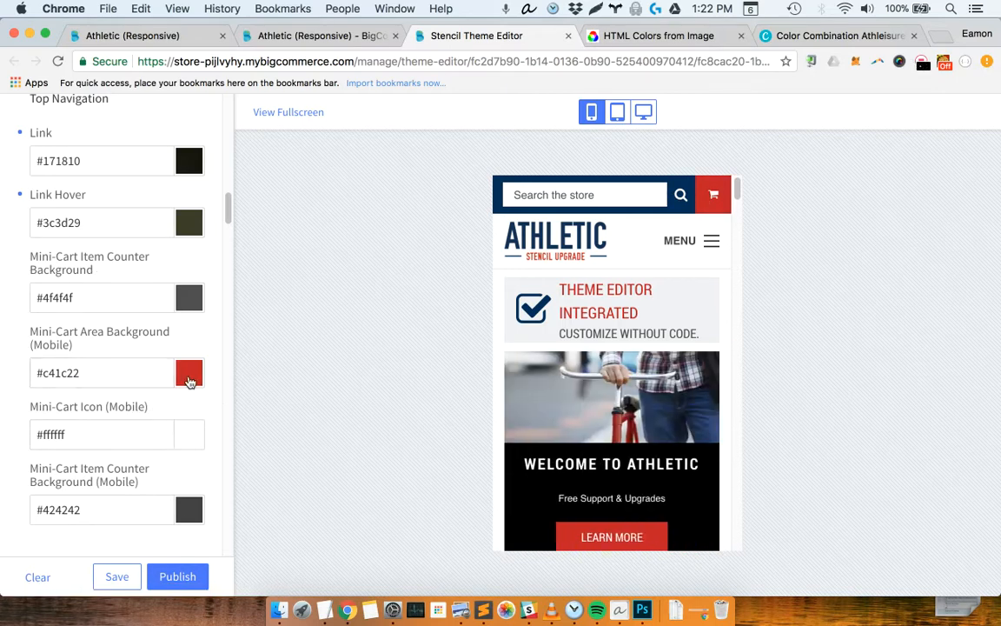
{"action": "left_click", "coordinate": [189, 380]}
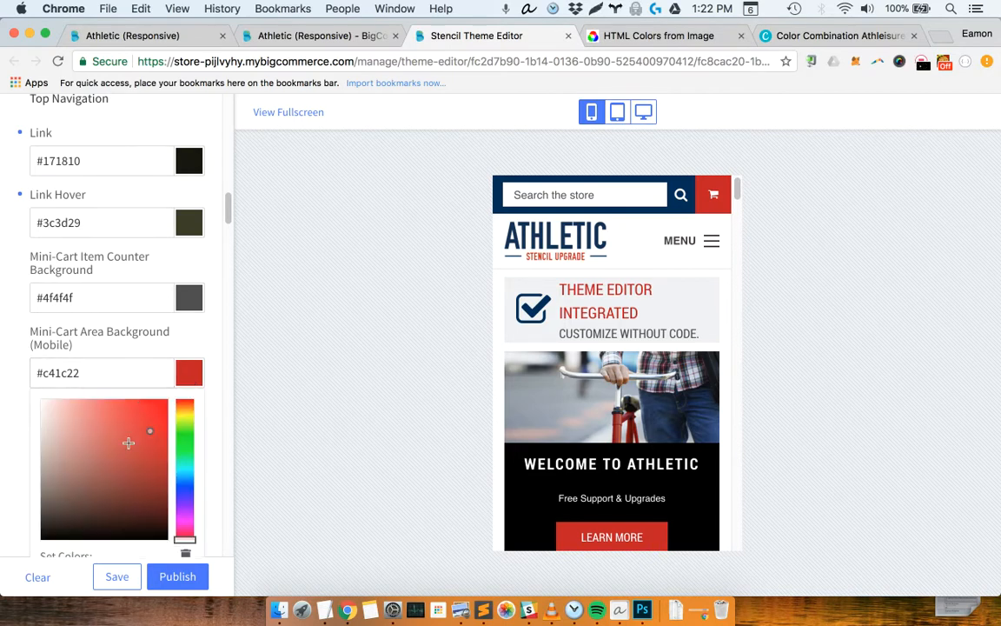
{"action": "scroll", "coordinate": [127, 444], "scroll_direction": "down", "scroll_amount": 2}
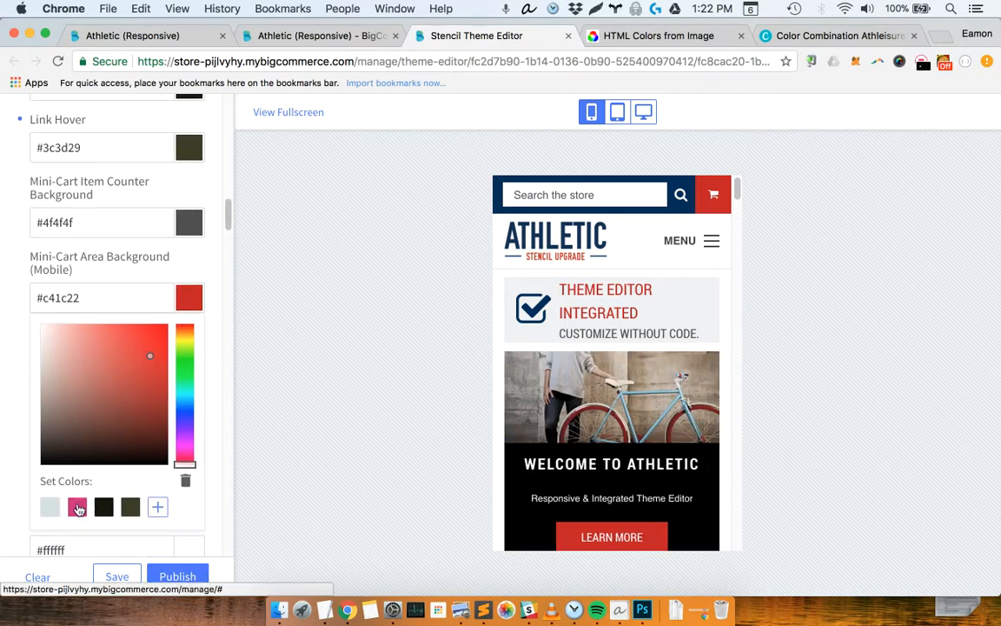
{"action": "left_click", "coordinate": [77, 508]}
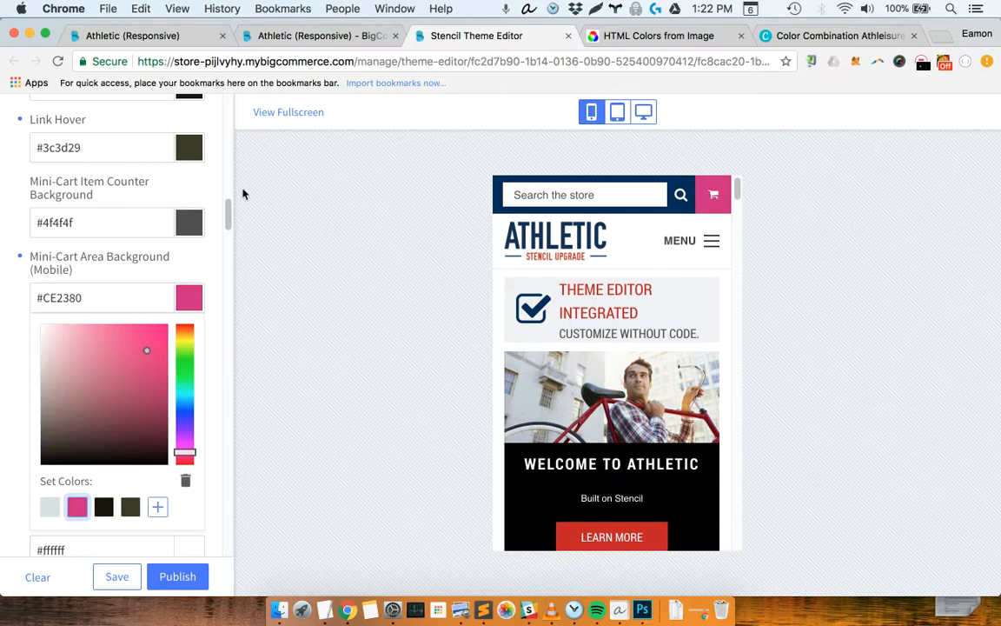
Switch to Canva's Athleisure Style palette page and copy the Cyan color code 07DAC0
{"action": "left_click", "coordinate": [676, 39]}
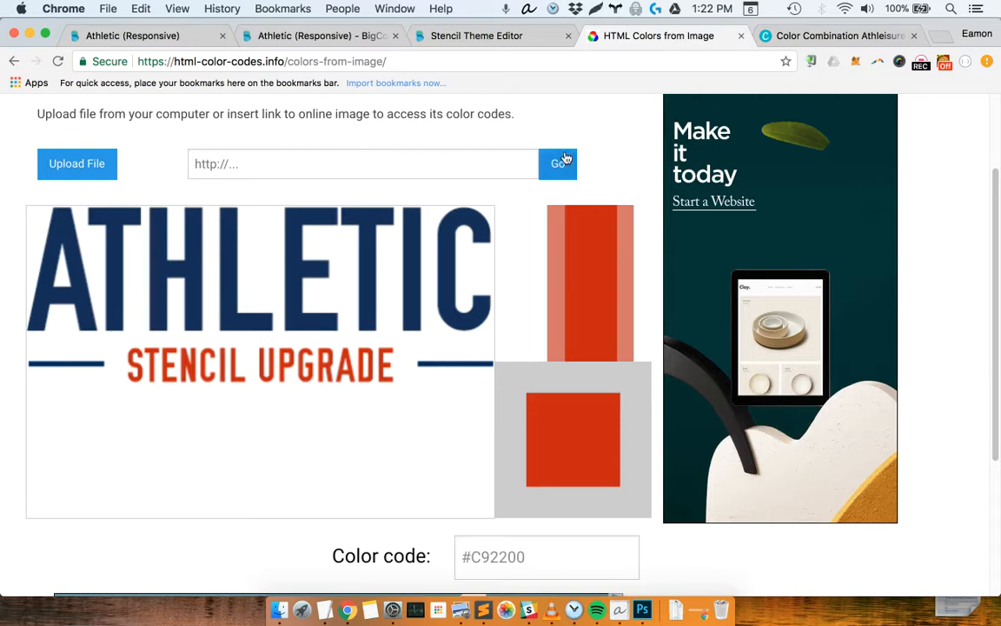
{"action": "left_click", "coordinate": [836, 36]}
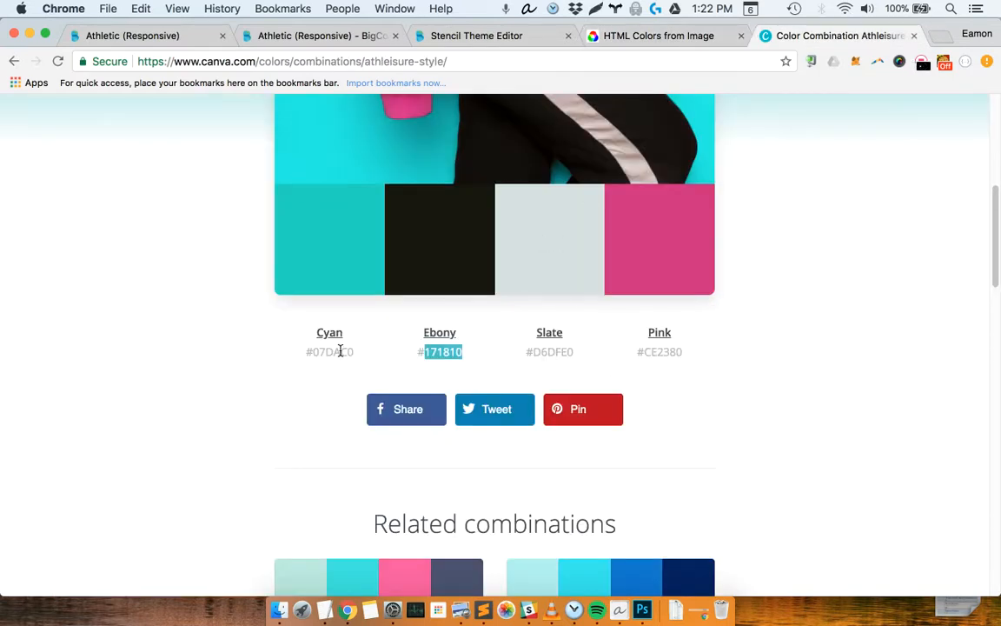
{"action": "left_click_drag", "start_coordinate": [352, 351], "coordinate": [309, 349]}
{"action": "key", "text": "super+c"}
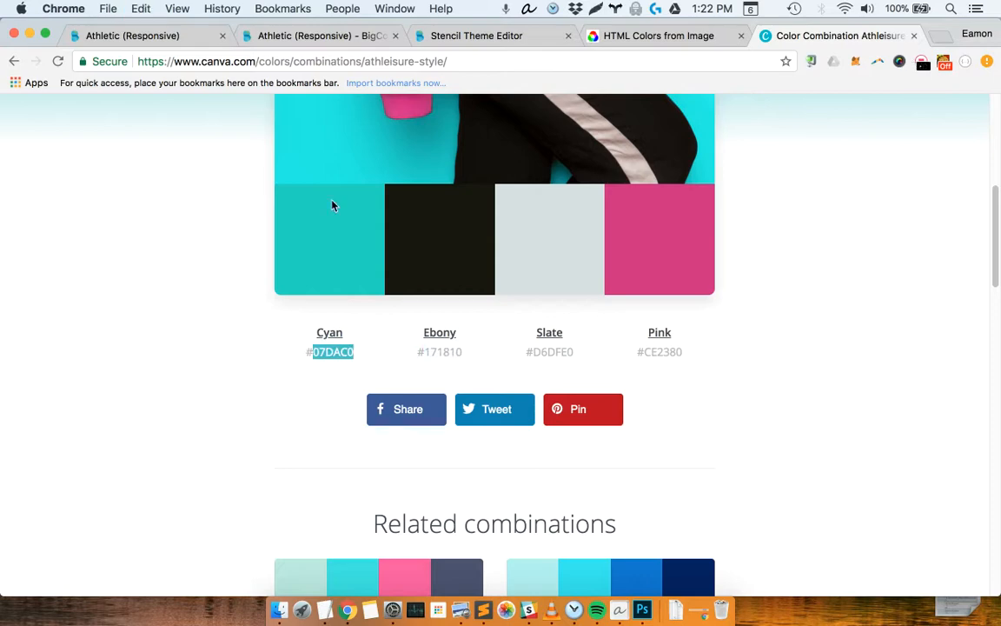
Back in the Stencil Theme Editor, set the Mini-Cart Area Background (Mobile) to #07DAC0 and save that cyan as a set color
{"action": "left_click", "coordinate": [317, 35]}
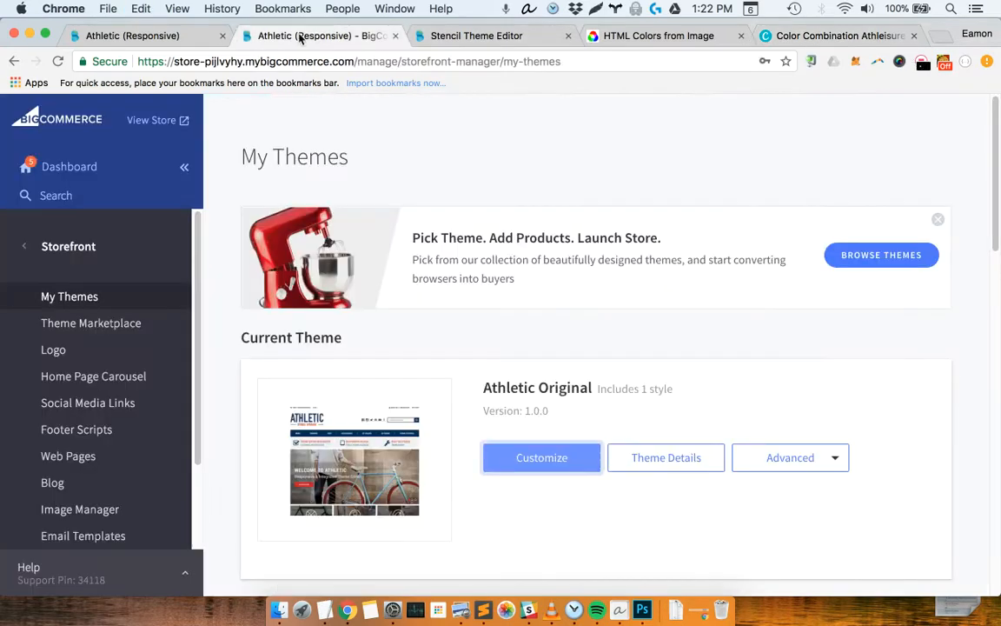
{"action": "left_click", "coordinate": [458, 35]}
{"action": "left_click", "coordinate": [102, 300]}
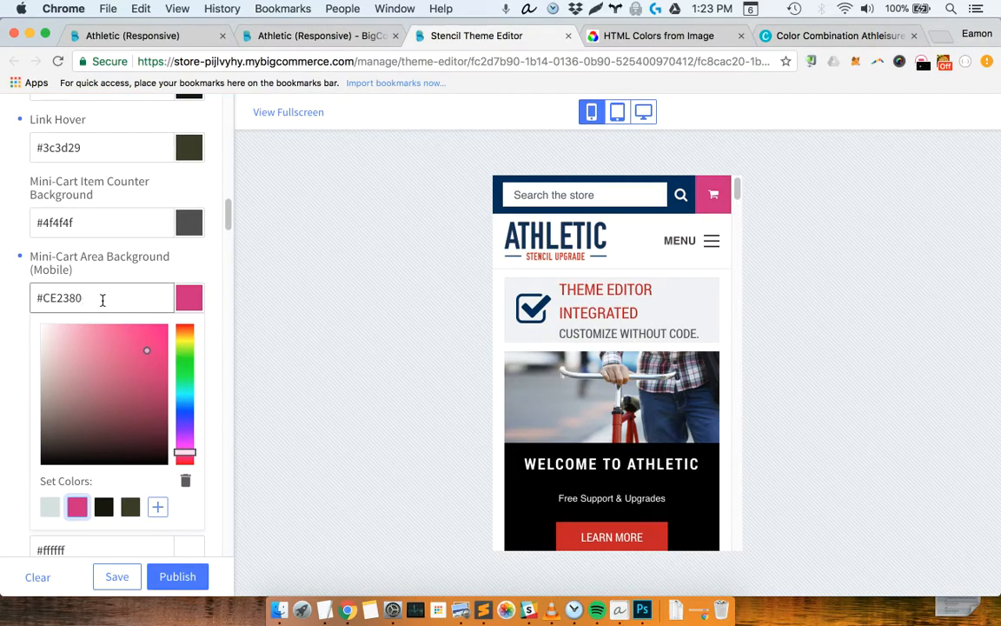
{"action": "double_click", "coordinate": [42, 299]}
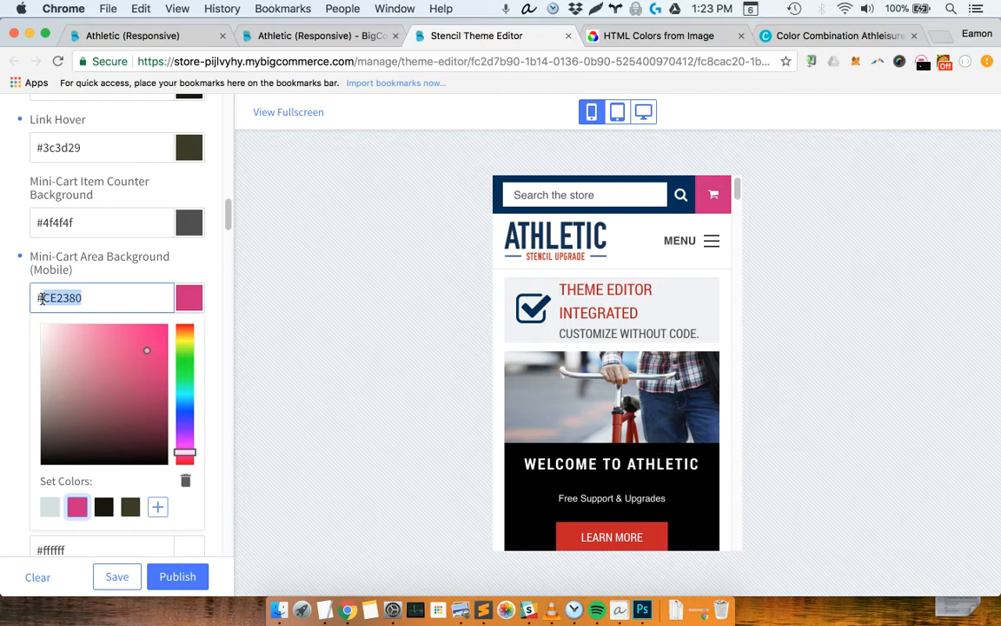
{"action": "key", "text": "super+v"}
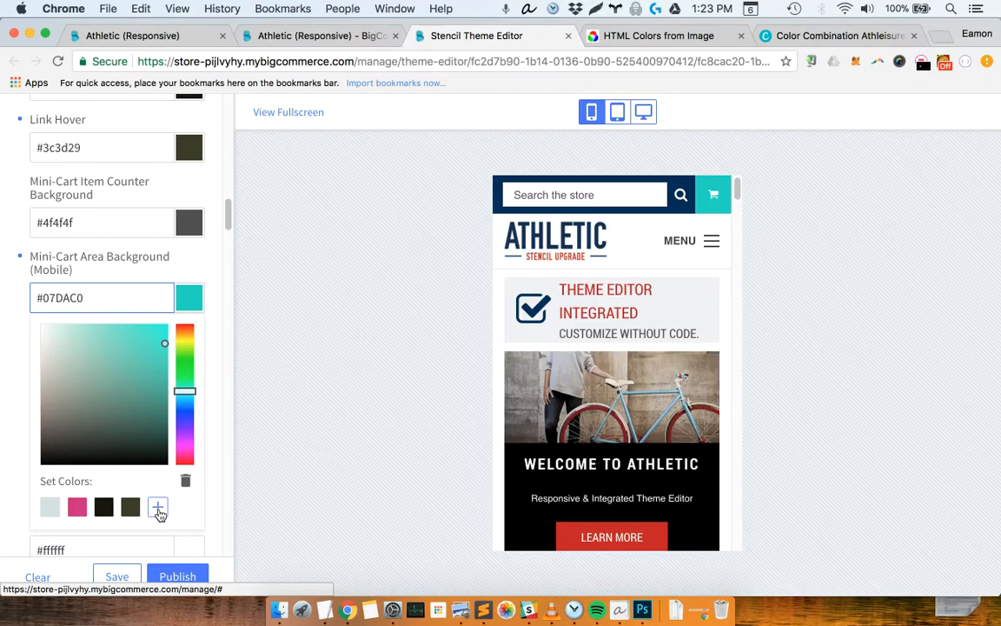
{"action": "left_click", "coordinate": [157, 506]}
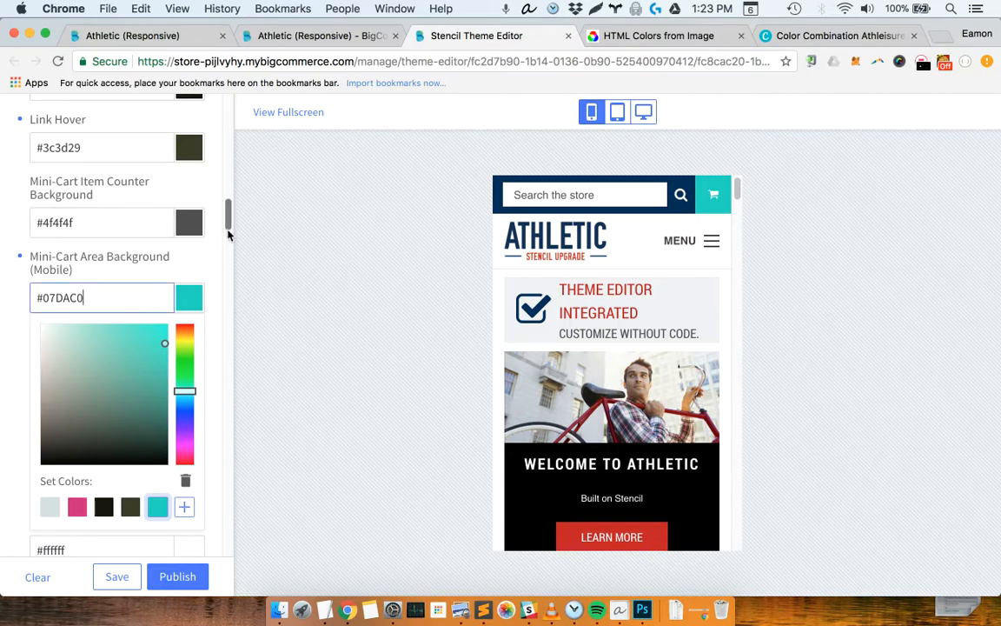
Compare the desktop and mobile previews, and set the Search Background to the saved pink swatch #CE2380
{"action": "scroll", "coordinate": [128, 257], "scroll_direction": "down", "scroll_amount": 3}
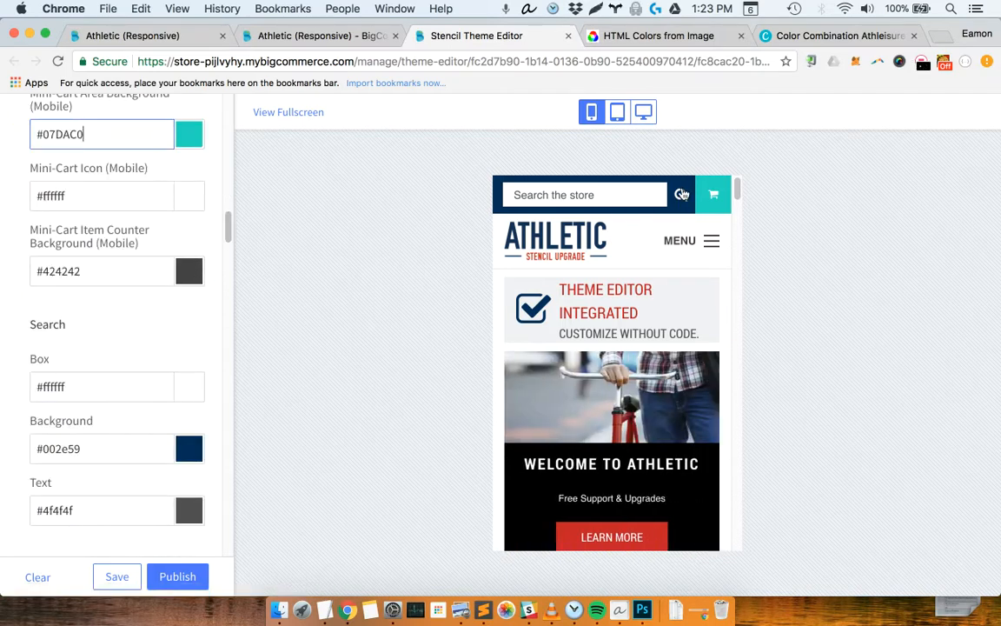
{"action": "left_click", "coordinate": [648, 113]}
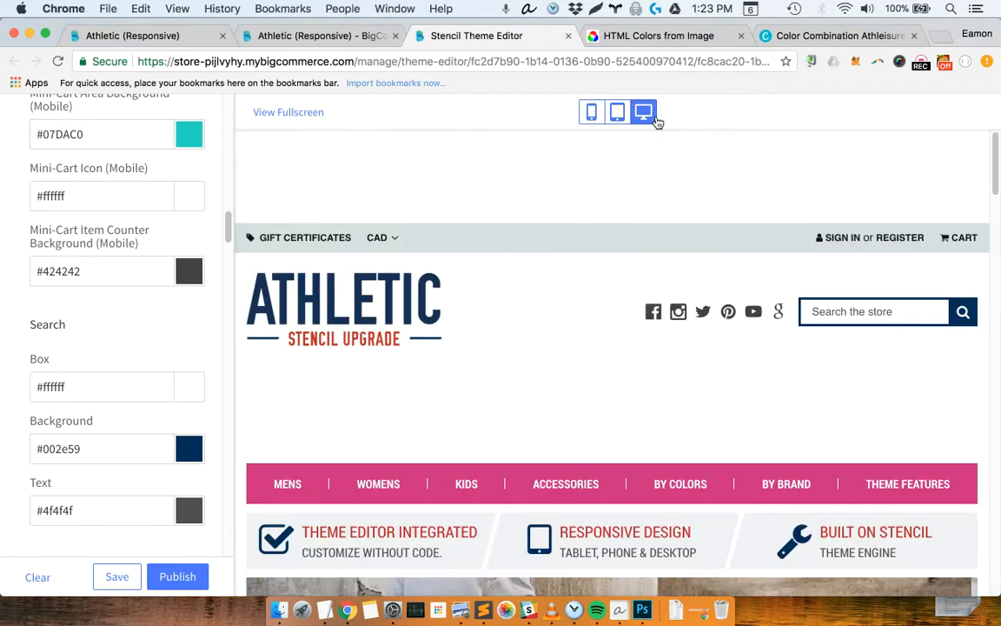
{"action": "mouse_move", "coordinate": [658, 287]}
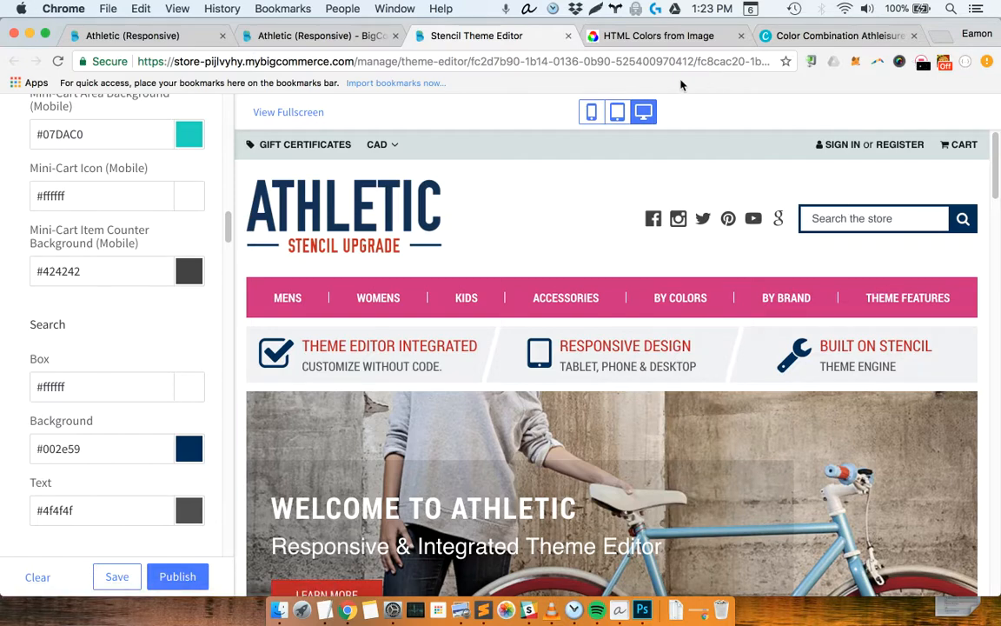
{"action": "left_click", "coordinate": [590, 114]}
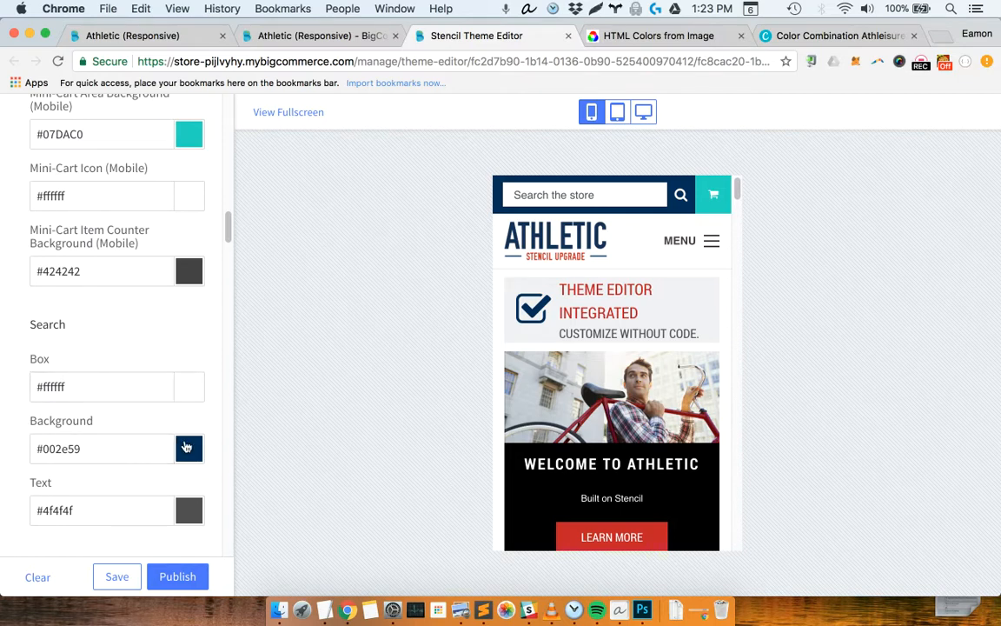
{"action": "left_click", "coordinate": [185, 450]}
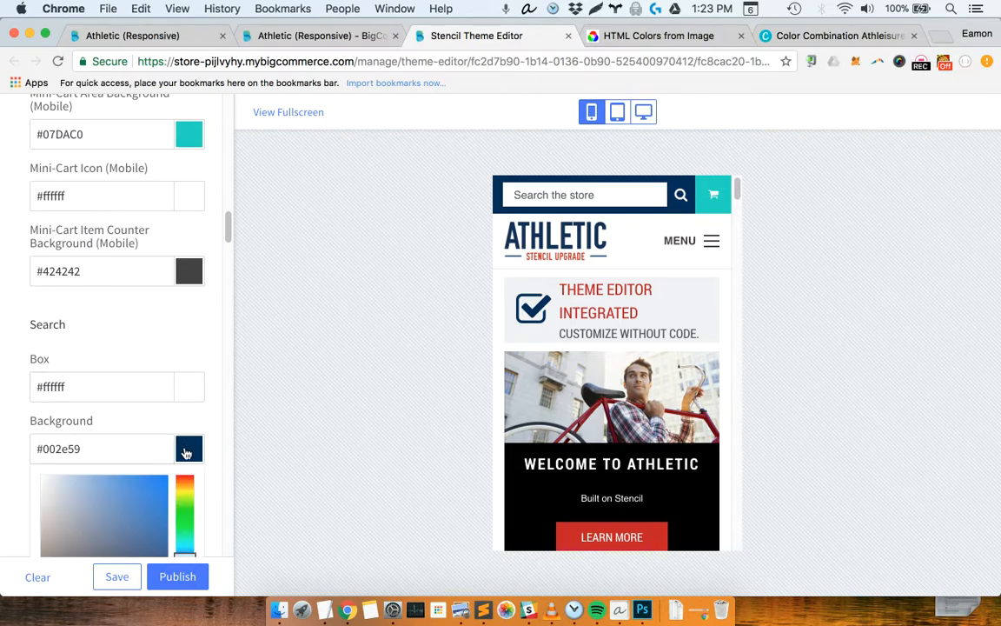
{"action": "scroll", "coordinate": [208, 319], "scroll_direction": "down", "scroll_amount": 4}
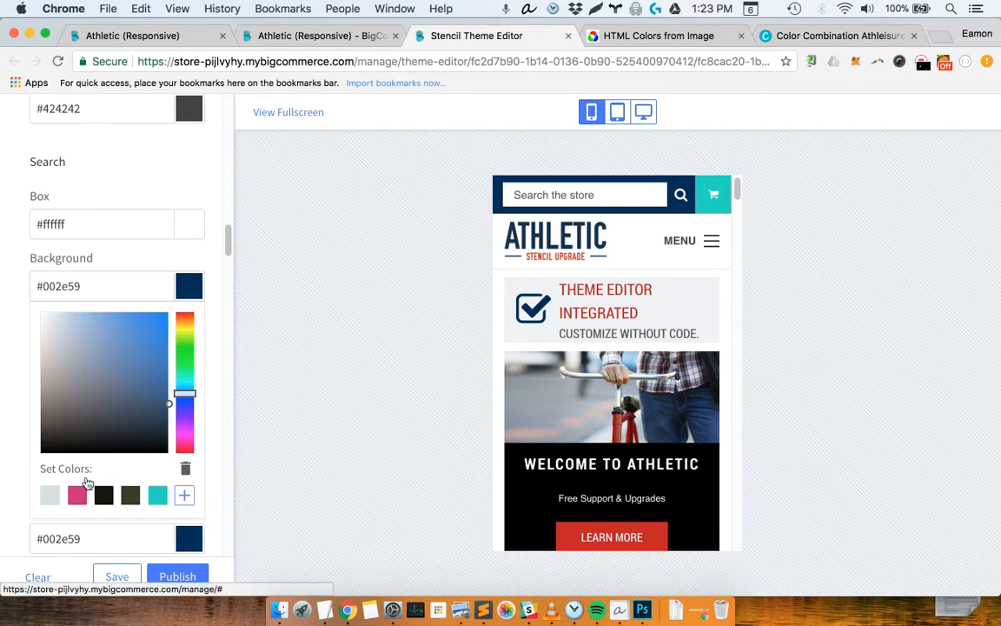
{"action": "left_click", "coordinate": [79, 496]}
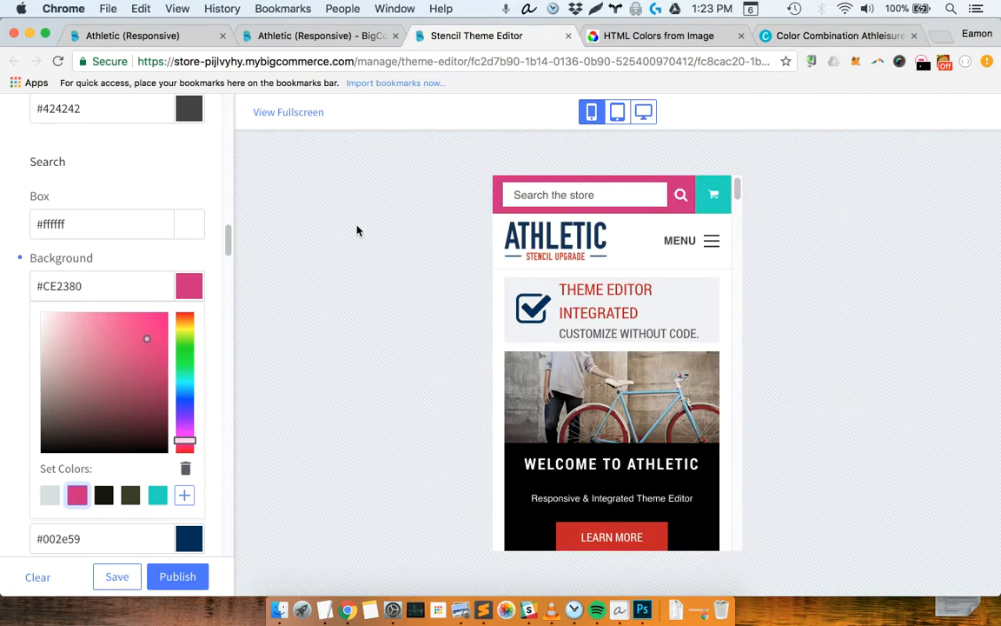
Show the storefront in the desktop preview and examine its colors from the header down to the footer and back
{"action": "left_click", "coordinate": [645, 114]}
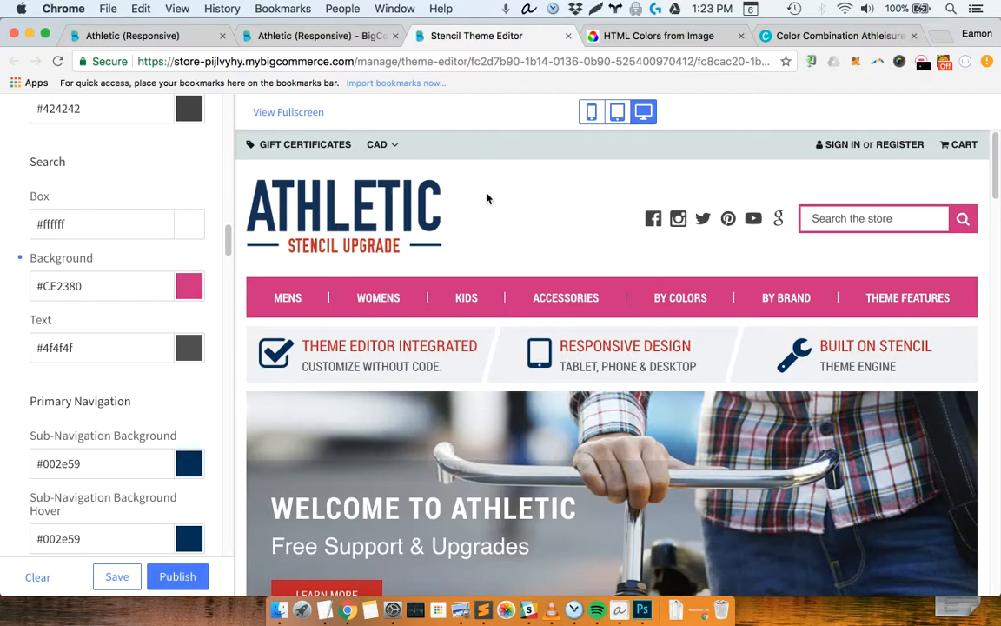
{"action": "scroll", "coordinate": [535, 221], "scroll_direction": "down", "scroll_amount": 5}
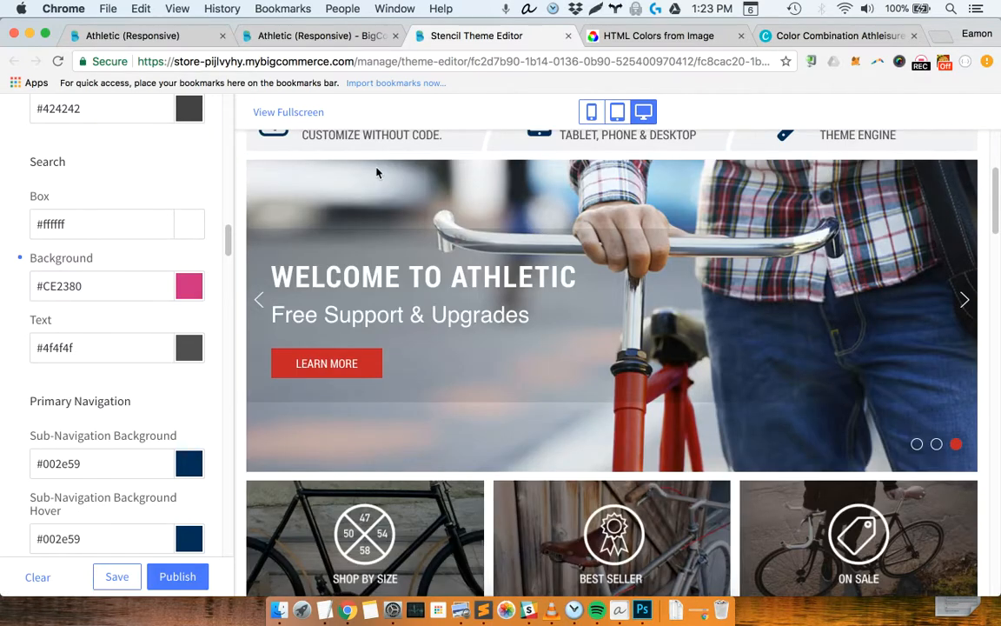
{"action": "left_click_drag", "start_coordinate": [995, 212], "coordinate": [996, 584]}
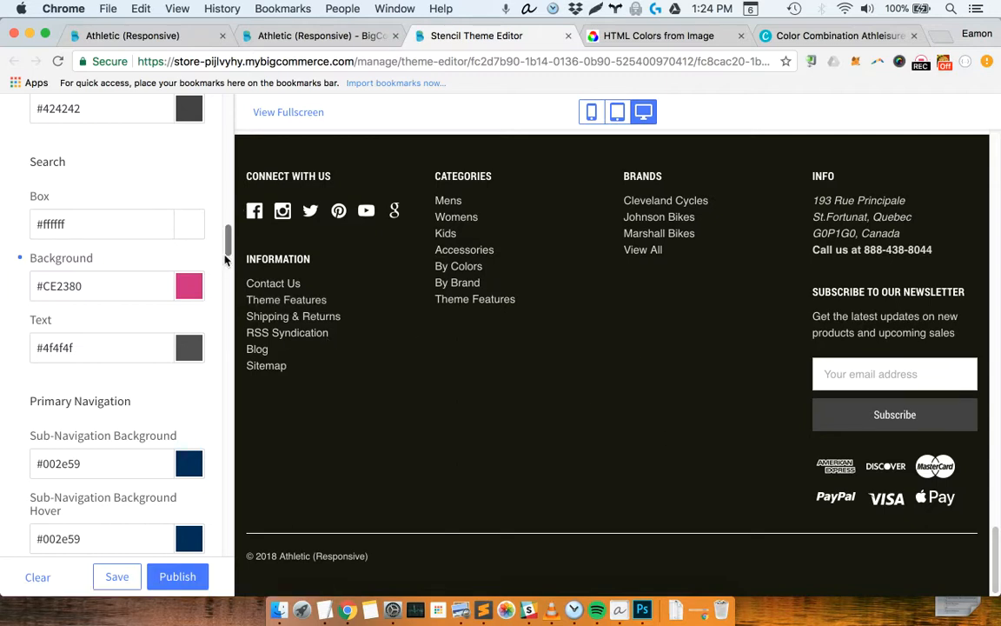
{"action": "left_click_drag", "start_coordinate": [223, 346], "coordinate": [226, 504]}
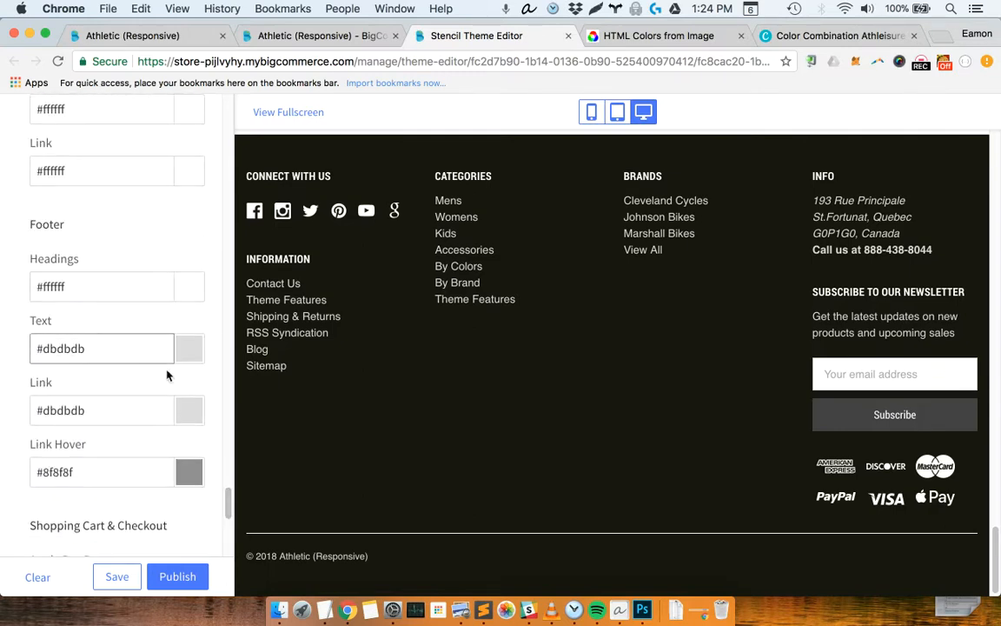
{"action": "left_click", "coordinate": [227, 176]}
{"action": "scroll", "coordinate": [699, 248], "scroll_direction": "up", "scroll_amount": 4}
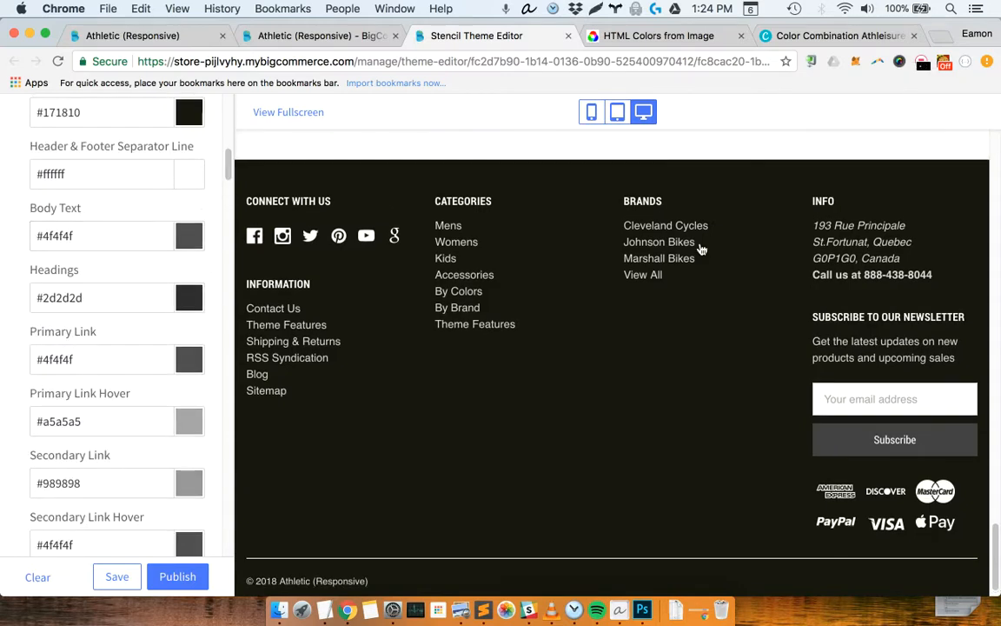
{"action": "left_click_drag", "start_coordinate": [996, 521], "coordinate": [999, 224]}
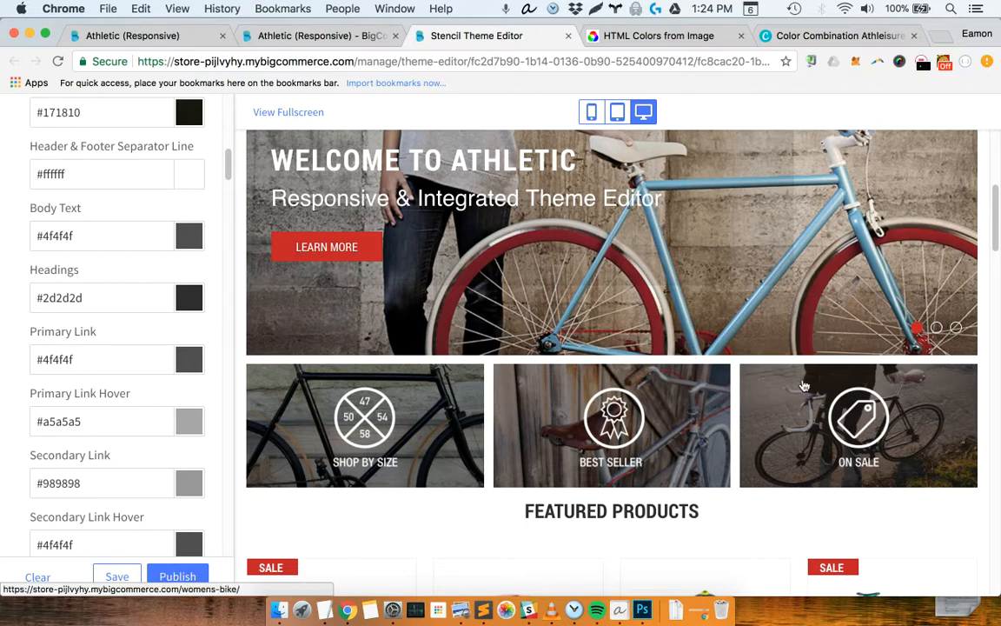
{"action": "scroll", "coordinate": [803, 384], "scroll_direction": "up", "scroll_amount": 5}
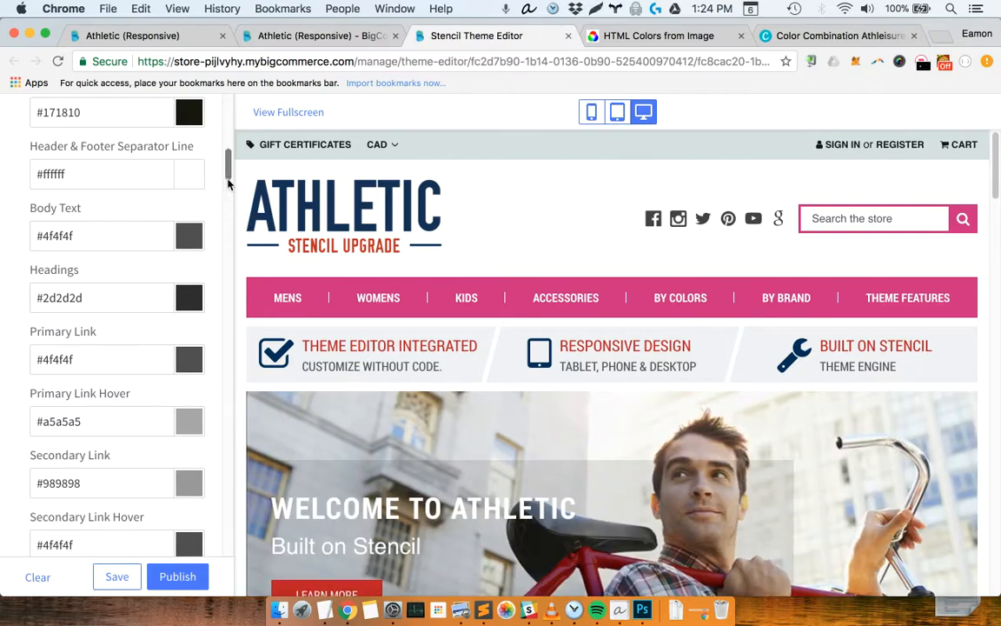
Set the Primary Buttons' Button Background to the saved cyan swatch #07DAC0
{"action": "scroll", "coordinate": [229, 182], "scroll_direction": "down", "scroll_amount": 2}
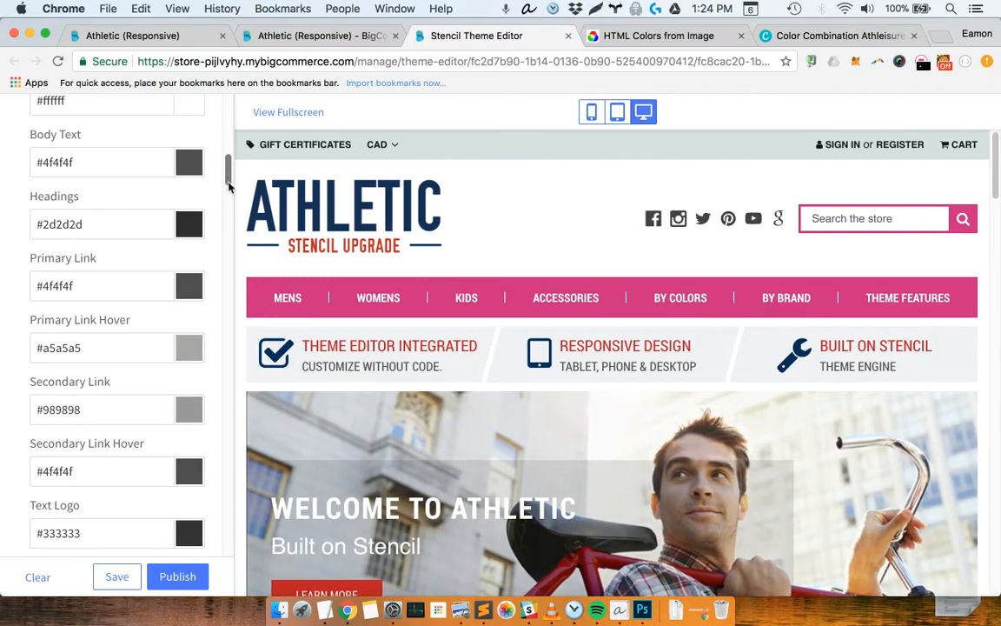
{"action": "right_click", "coordinate": [229, 186]}
{"action": "left_click", "coordinate": [228, 163]}
{"action": "scroll", "coordinate": [204, 183], "scroll_direction": "down", "scroll_amount": 3}
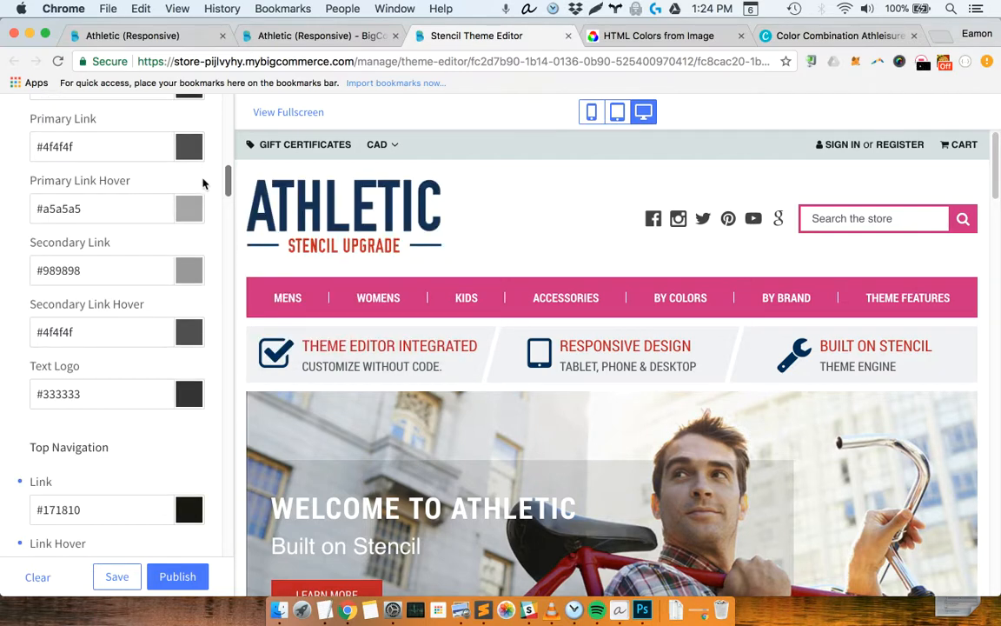
{"action": "scroll", "coordinate": [169, 351], "scroll_direction": "down", "scroll_amount": 9}
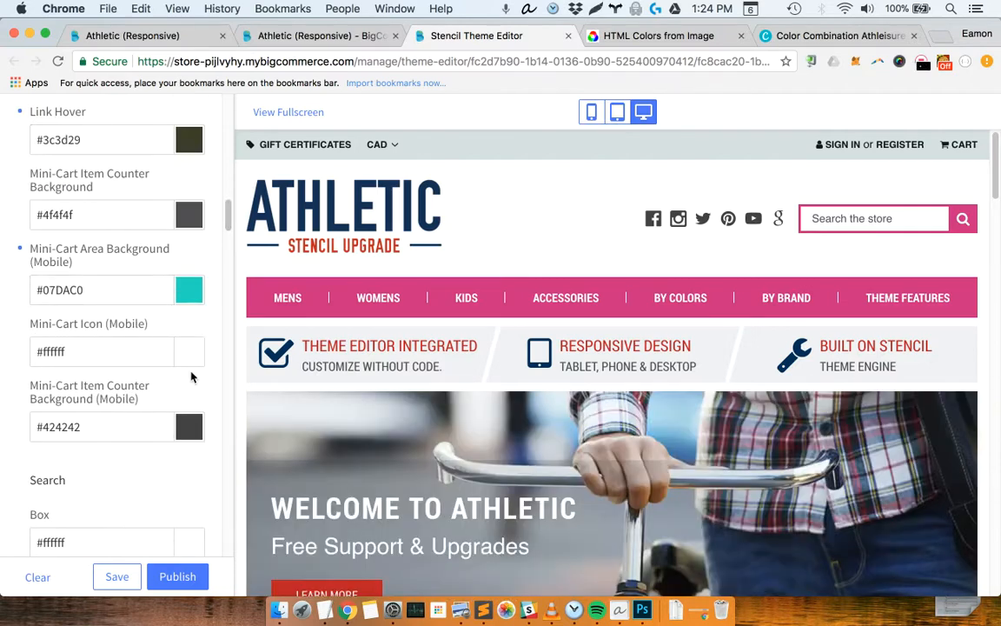
{"action": "scroll", "coordinate": [161, 376], "scroll_direction": "down", "scroll_amount": 3}
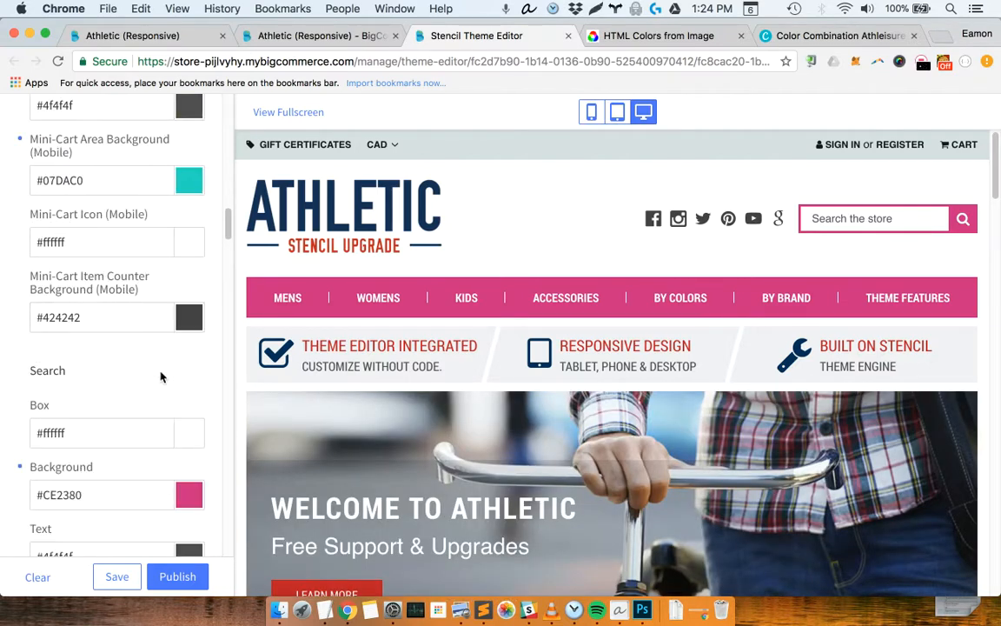
{"action": "scroll", "coordinate": [161, 376], "scroll_direction": "down", "scroll_amount": 3}
{"action": "scroll", "coordinate": [161, 376], "scroll_direction": "down", "scroll_amount": 8}
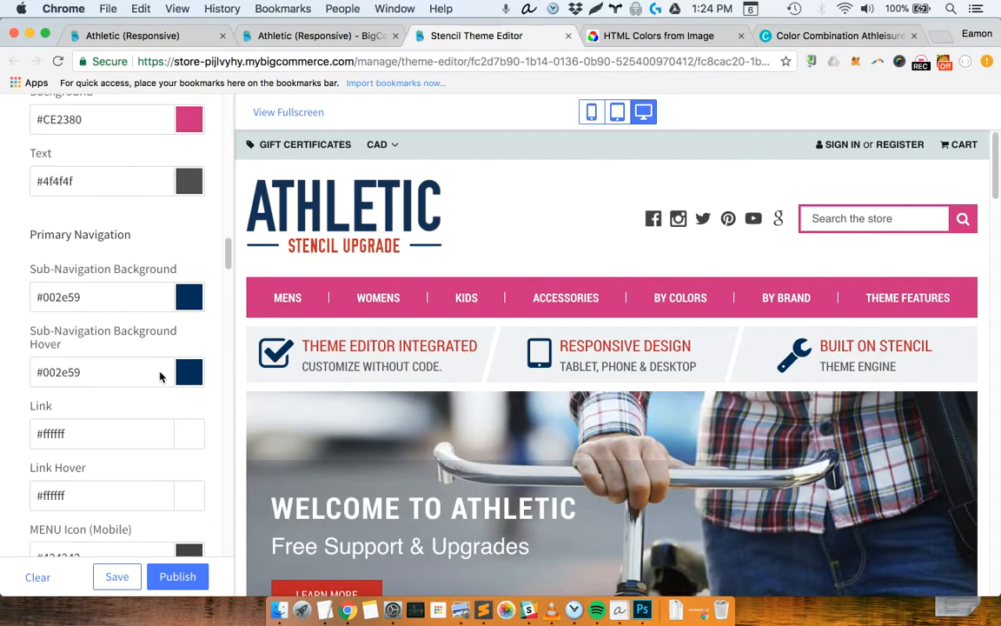
{"action": "scroll", "coordinate": [160, 371], "scroll_direction": "down", "scroll_amount": 11}
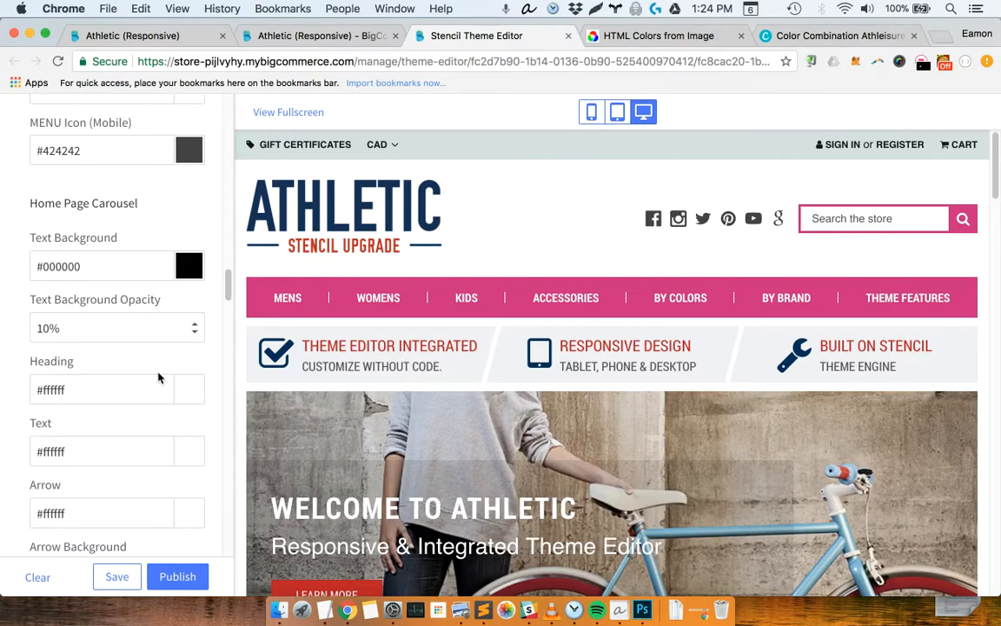
{"action": "scroll", "coordinate": [156, 369], "scroll_direction": "down", "scroll_amount": 17}
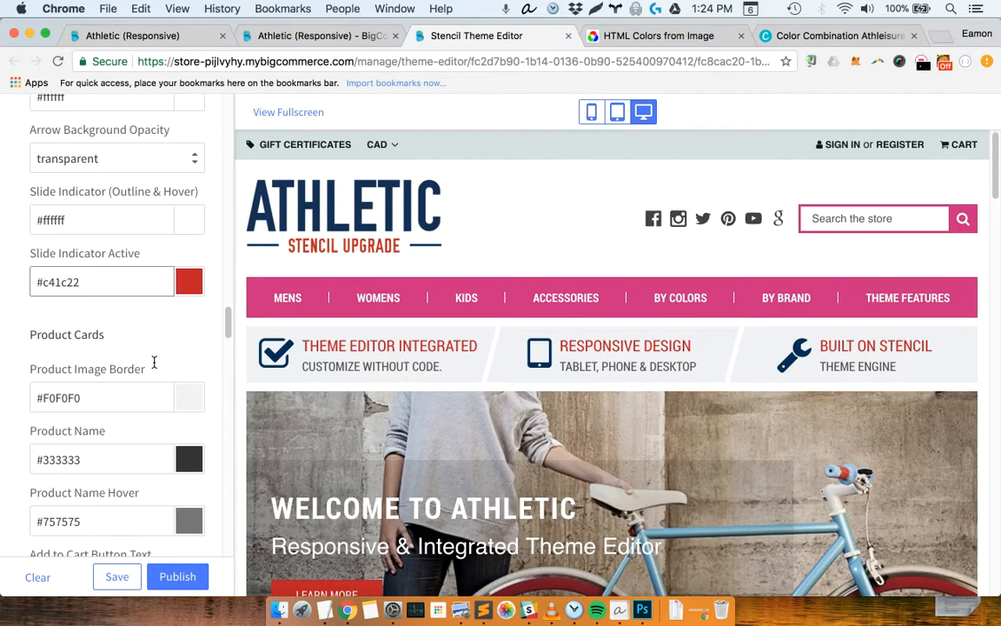
{"action": "scroll", "coordinate": [156, 368], "scroll_direction": "down", "scroll_amount": 8}
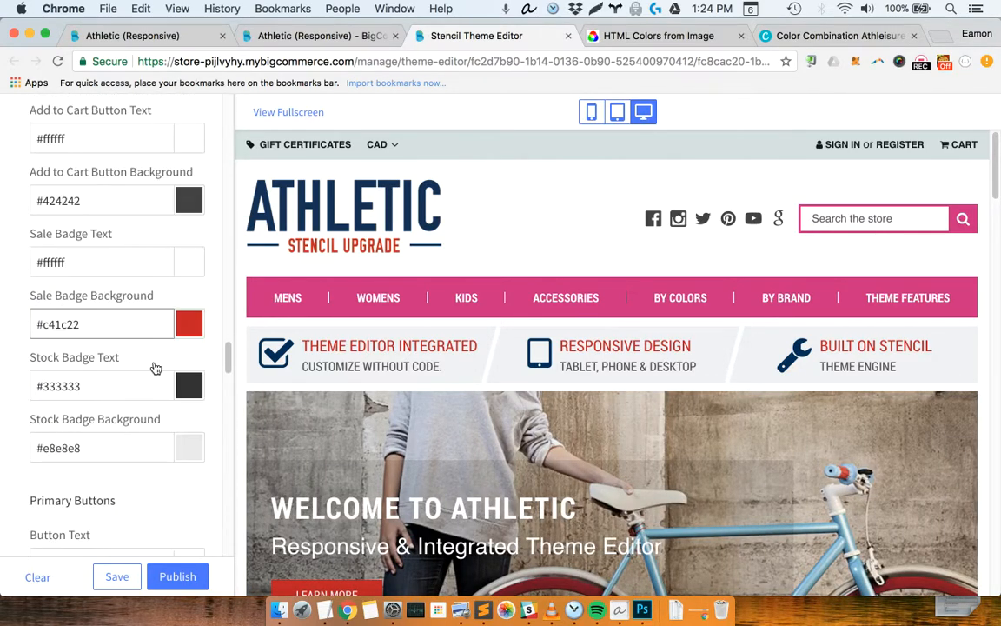
{"action": "scroll", "coordinate": [155, 368], "scroll_direction": "down", "scroll_amount": 12}
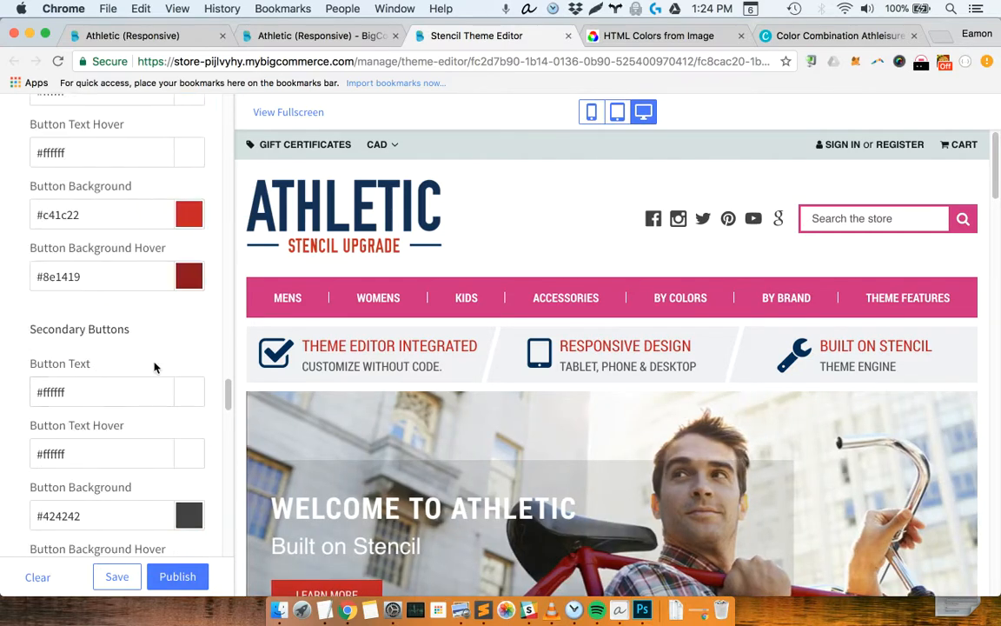
{"action": "left_click", "coordinate": [190, 216]}
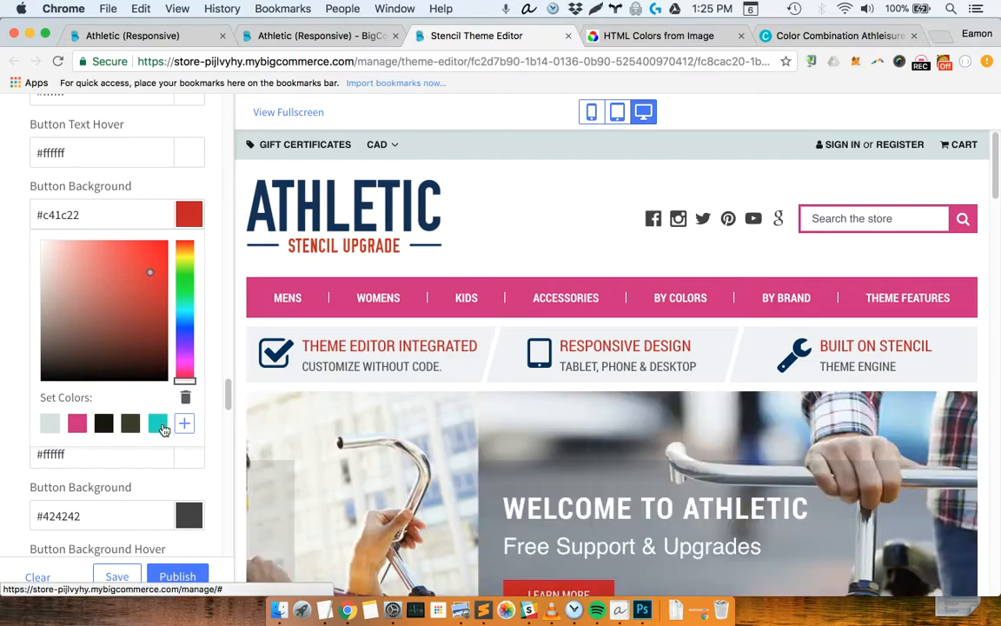
{"action": "left_click", "coordinate": [158, 422]}
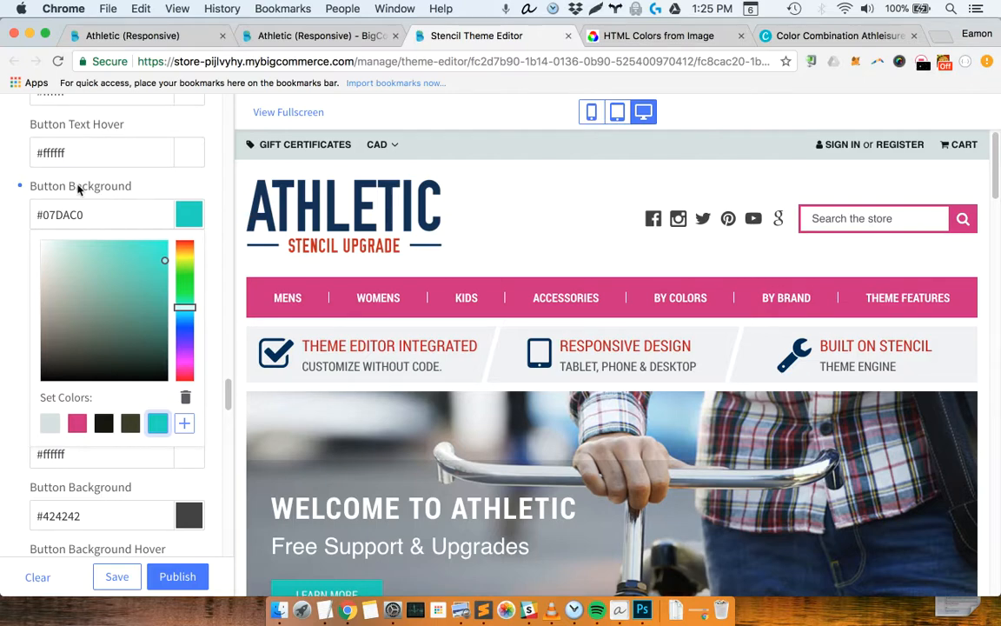
Set the Primary Buttons' Button Background Hover to the darker cyan #02b79f, starting from the saved cyan swatch #07DAC0
{"action": "left_click", "coordinate": [77, 190]}
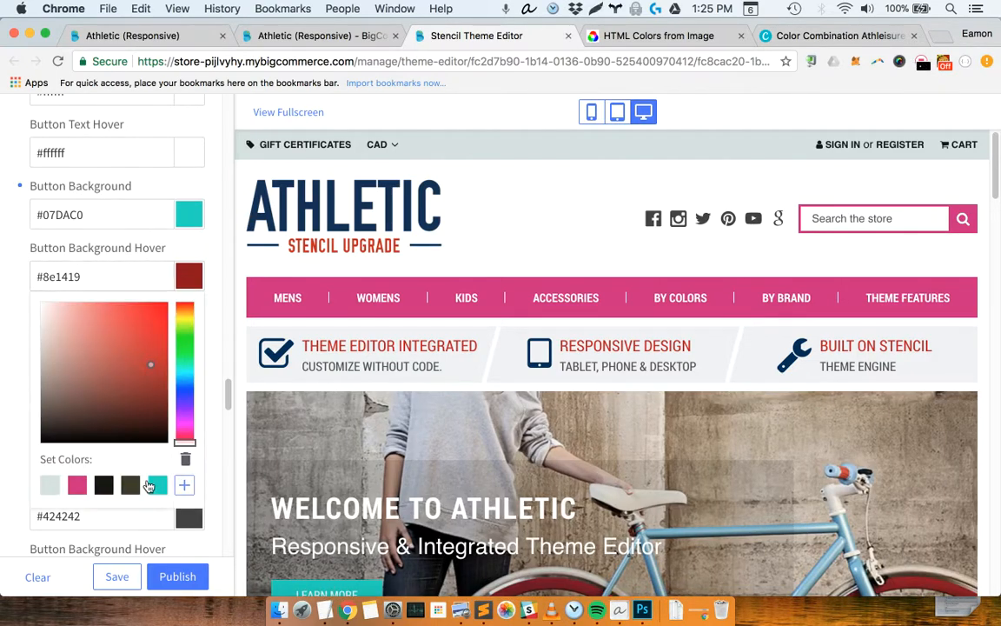
{"action": "left_click", "coordinate": [157, 486]}
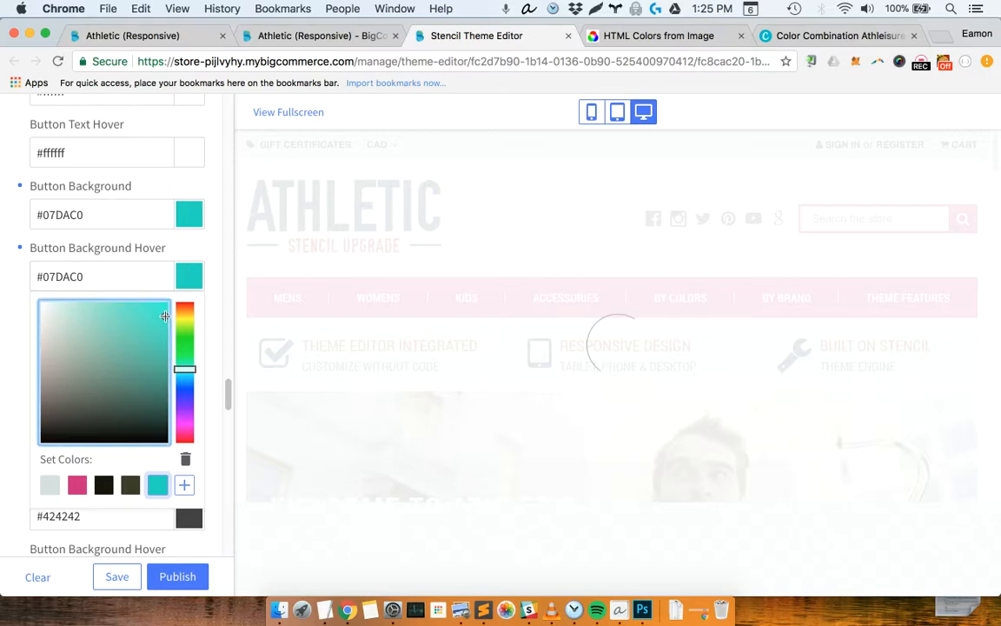
{"action": "left_click", "coordinate": [165, 320]}
{"action": "left_click_drag", "start_coordinate": [165, 318], "coordinate": [167, 341]}
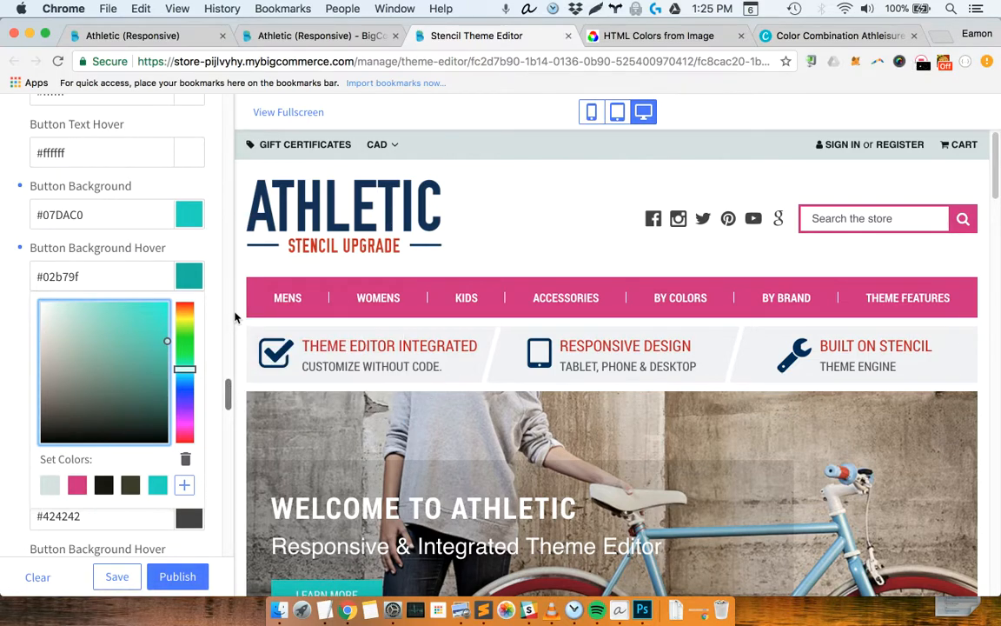
Set the Primary Navigation's Sub-Navigation Background to the lighter pink #e14f9e, starting from the saved pink #CE2380, and check the Mens menu in the preview
{"action": "scroll", "coordinate": [228, 299], "scroll_direction": "up", "scroll_amount": 10}
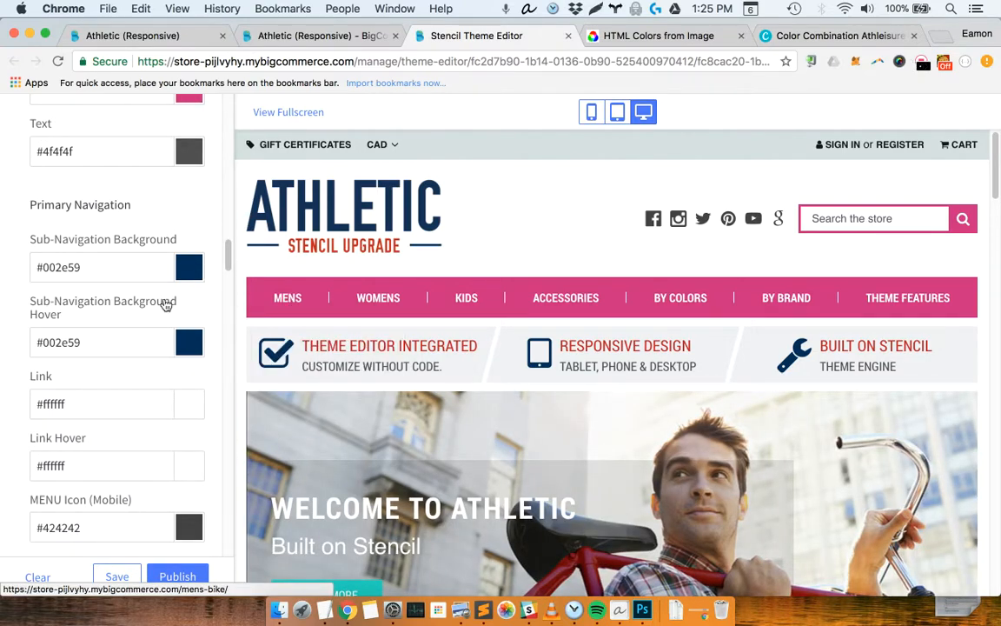
{"action": "left_click", "coordinate": [168, 300]}
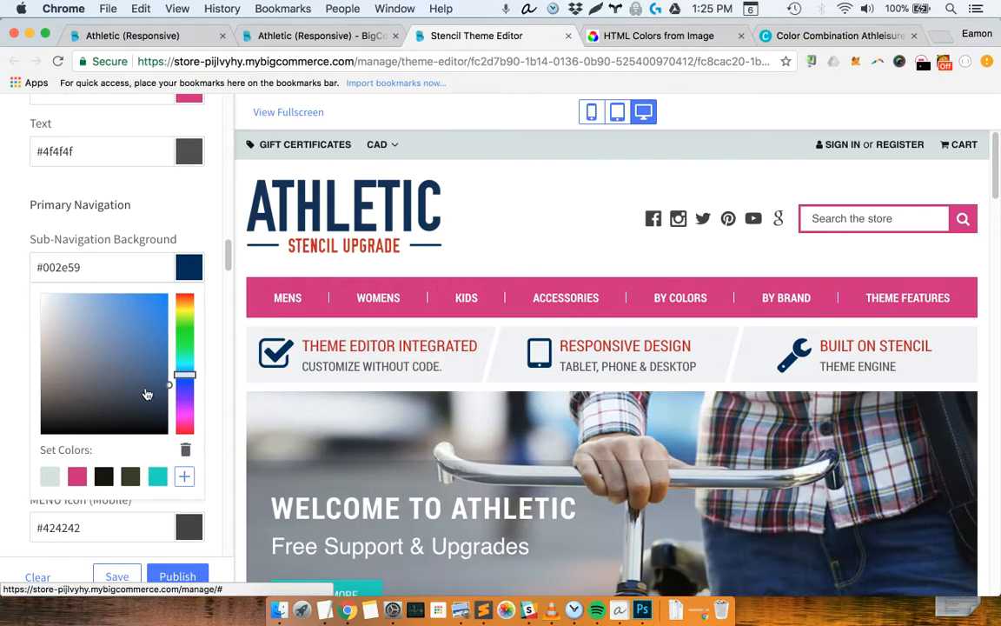
{"action": "left_click", "coordinate": [77, 476]}
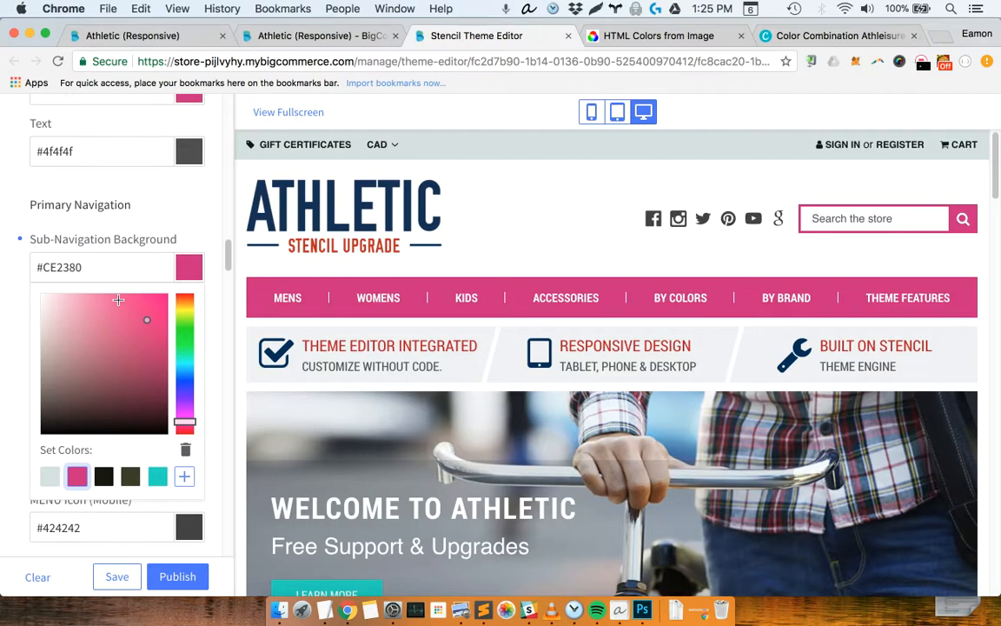
{"action": "left_click", "coordinate": [118, 300]}
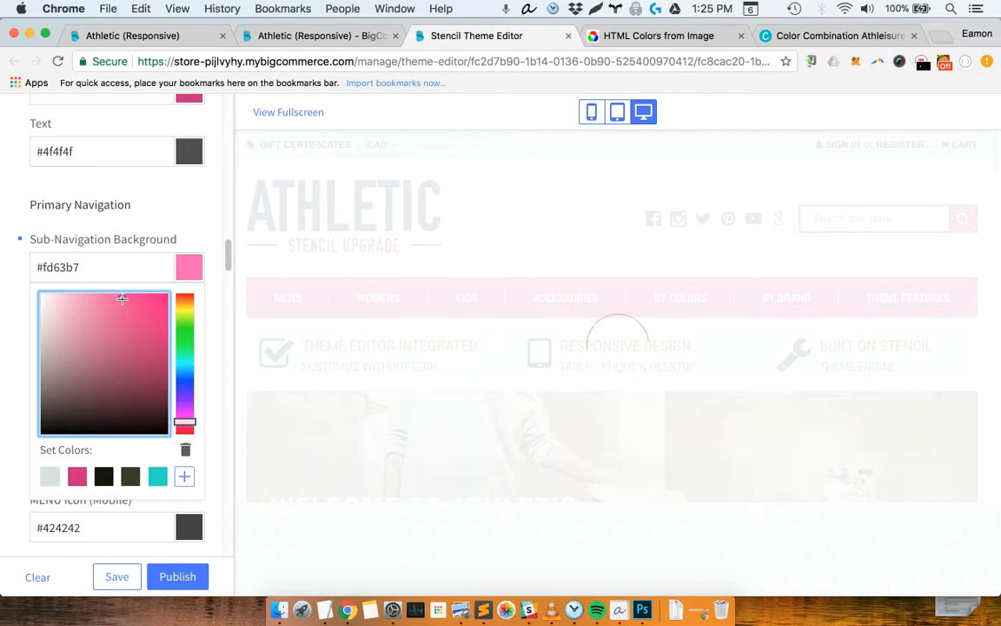
{"action": "left_click", "coordinate": [123, 309]}
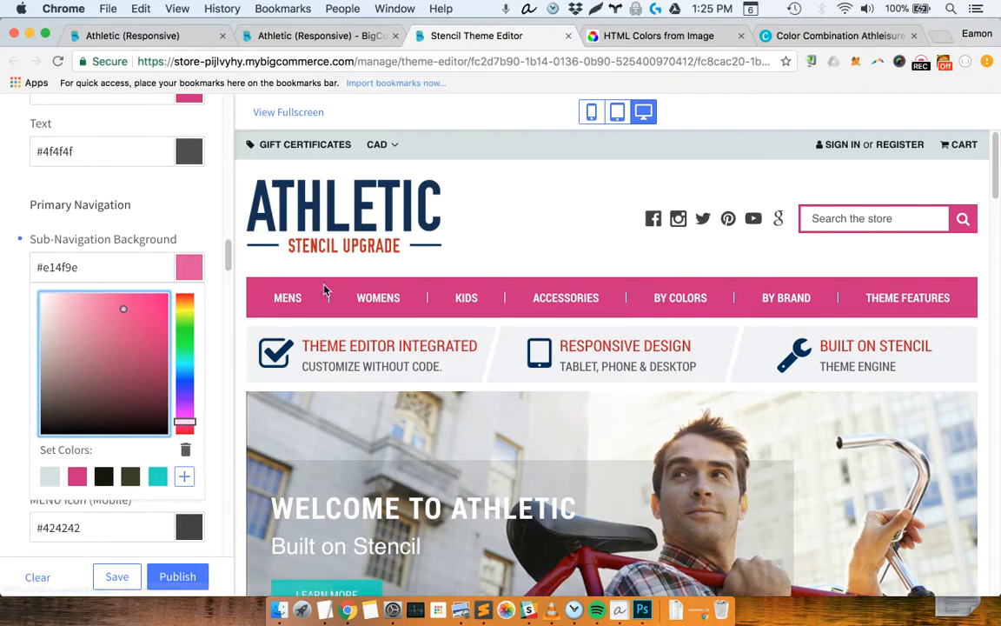
{"action": "mouse_move", "coordinate": [287, 297]}
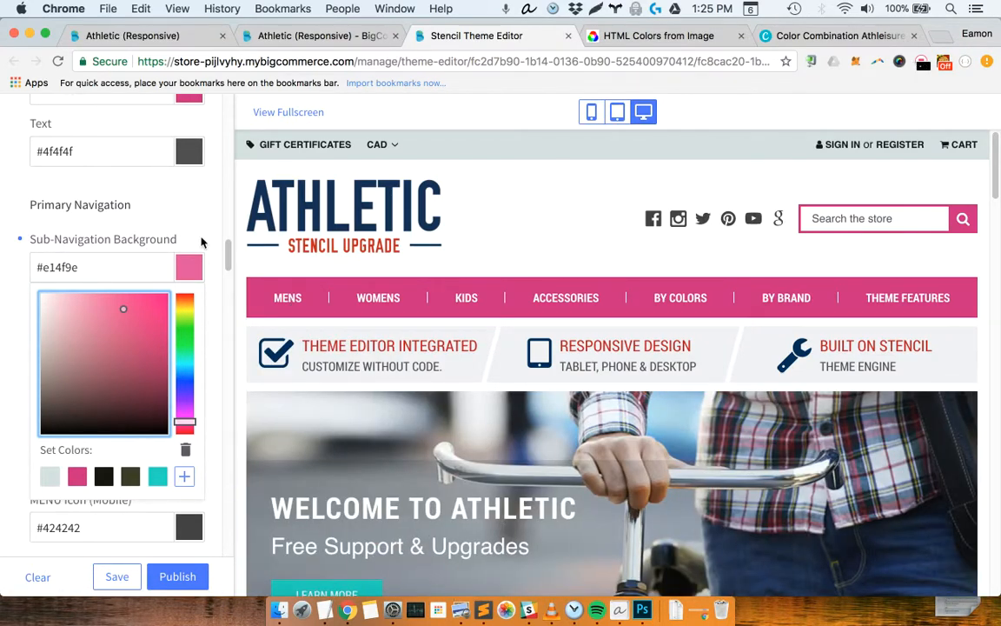
Save the Sub-Navigation Background's lighter pink #e14f9e as a set color
{"action": "left_click", "coordinate": [229, 271]}
{"action": "scroll", "coordinate": [185, 352], "scroll_direction": "down", "scroll_amount": 1}
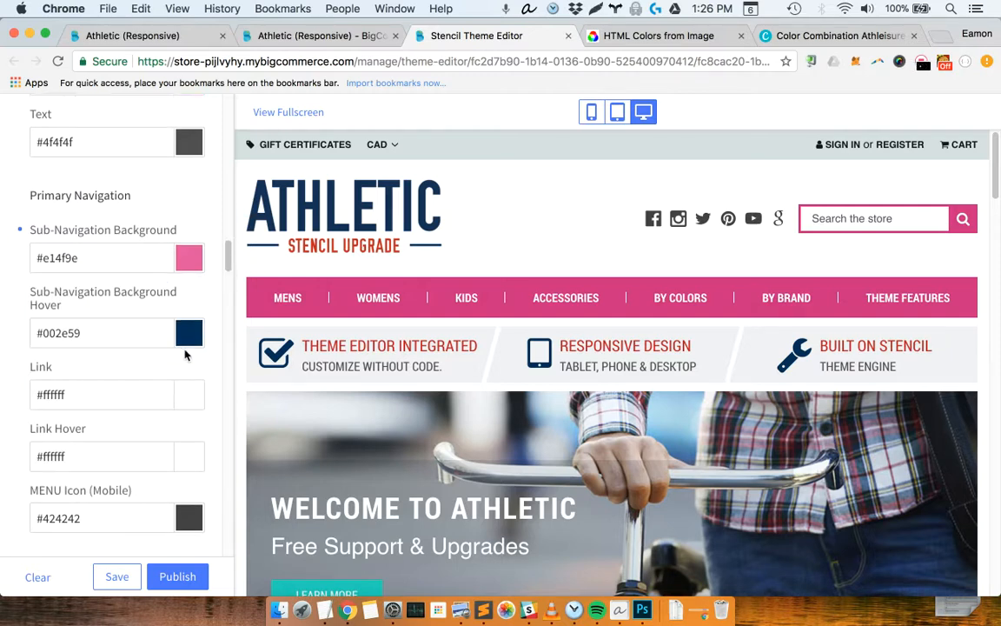
{"action": "left_click", "coordinate": [184, 264]}
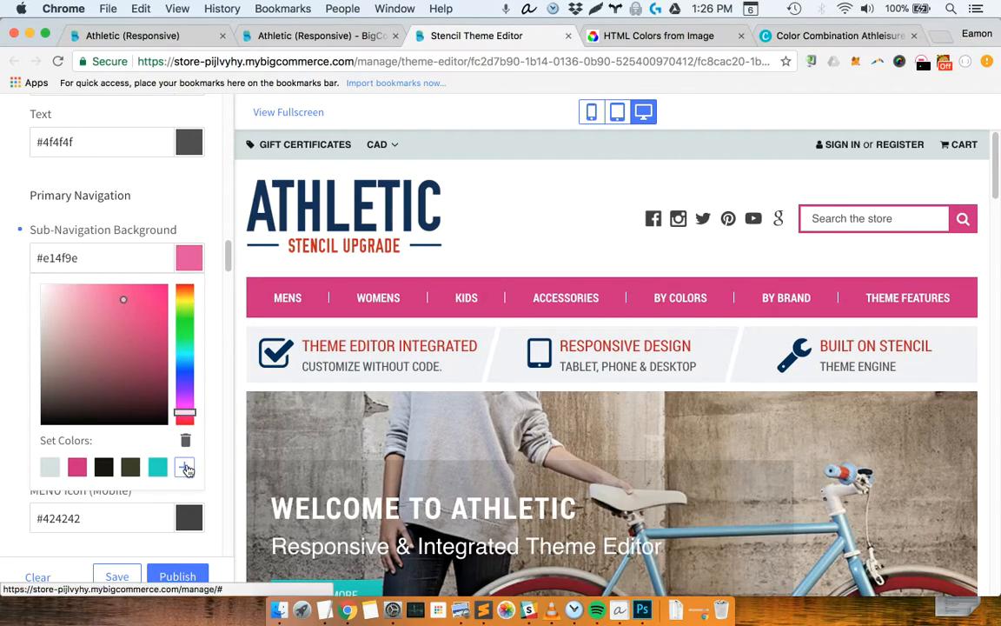
{"action": "left_click", "coordinate": [185, 467]}
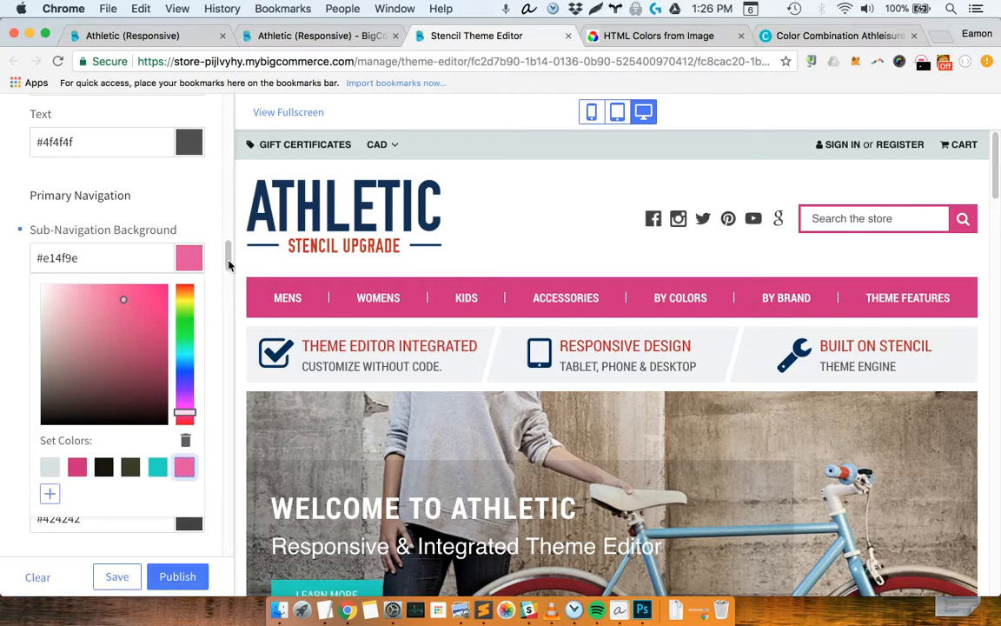
{"action": "left_click", "coordinate": [158, 212]}
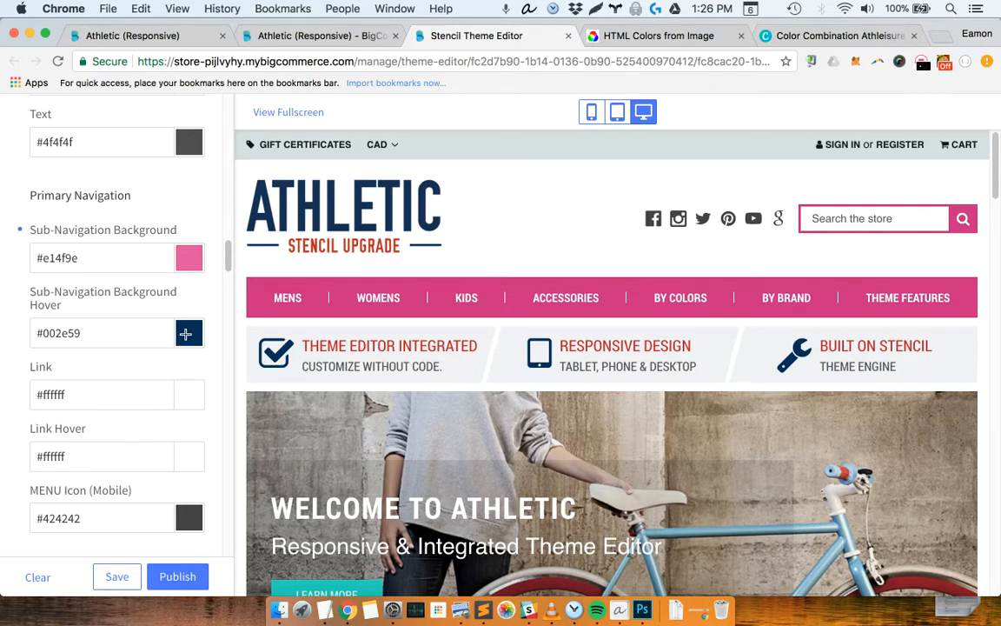
Set the Primary Navigation's Link Hover to the saved lighter pink swatch #e14f9e
{"action": "left_click", "coordinate": [141, 456]}
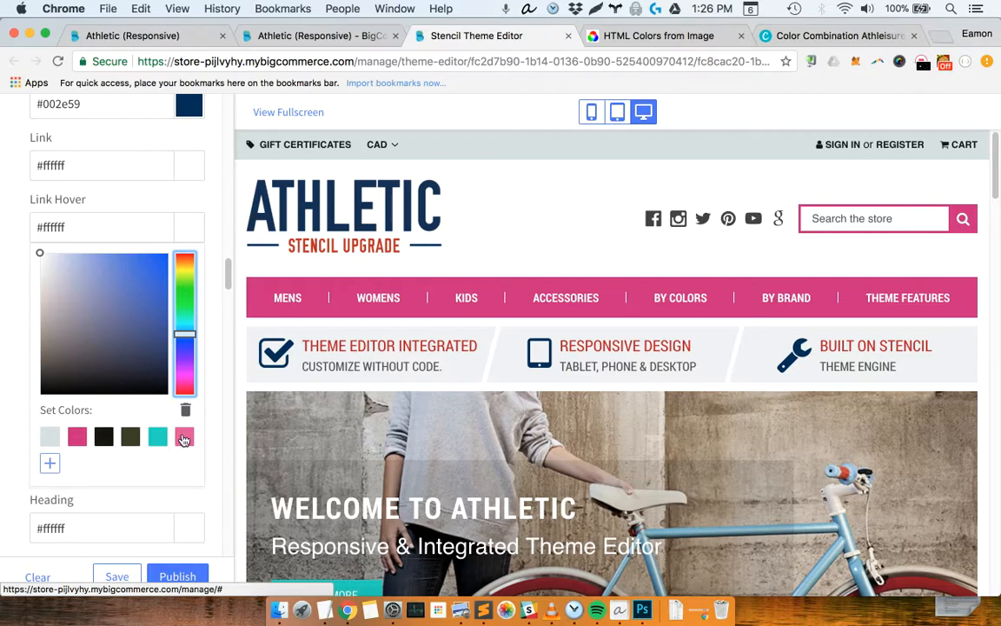
{"action": "left_click", "coordinate": [184, 438]}
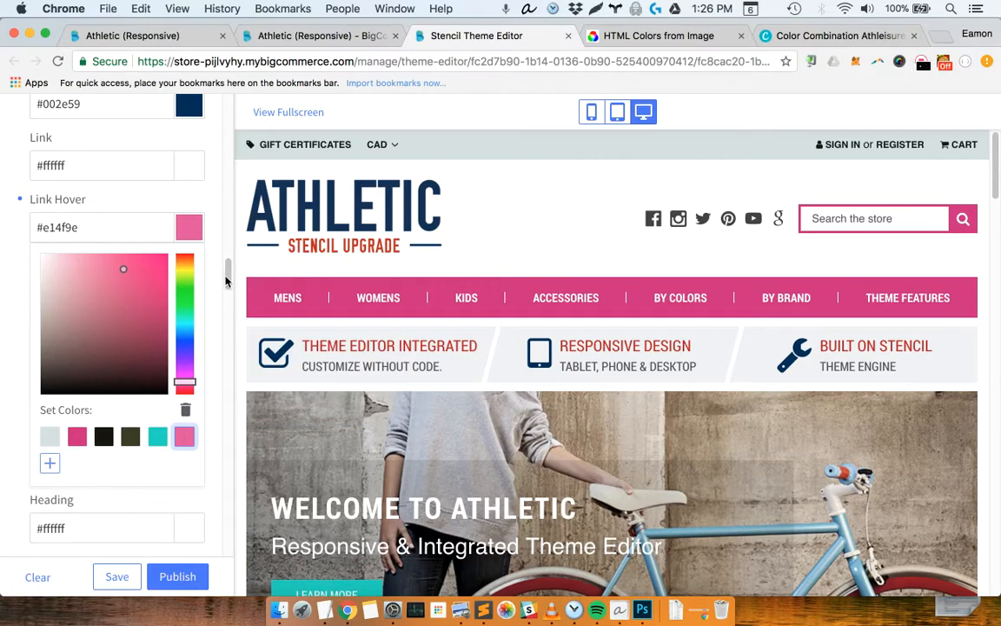
Set the Sub-Navigation Background Hover to the saved lighter pink swatch #e14f9e and check the menu in the preview
{"action": "mouse_move", "coordinate": [226, 278]}
{"action": "left_mouse_down"}
{"action": "mouse_move", "coordinate": [226, 248]}
{"action": "mouse_move", "coordinate": [226, 257]}
{"action": "left_mouse_up"}
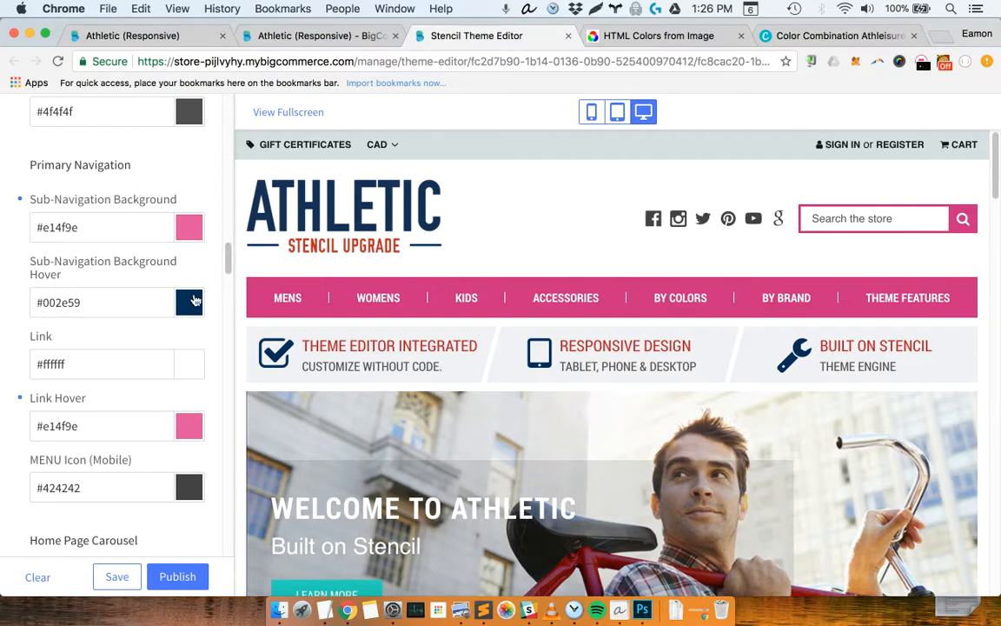
{"action": "left_click", "coordinate": [193, 301]}
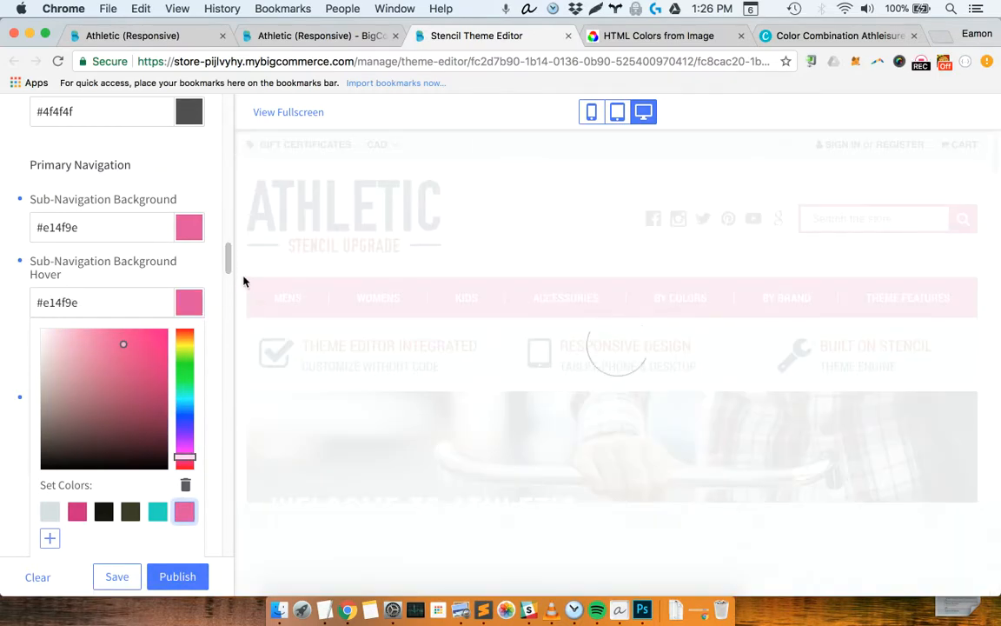
{"action": "mouse_move", "coordinate": [283, 326]}
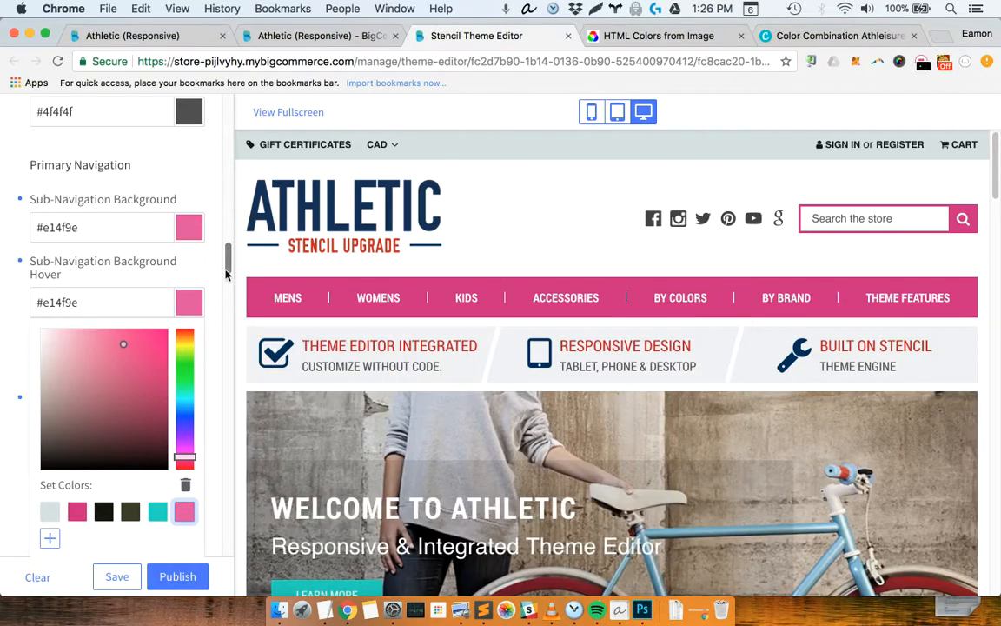
{"action": "left_click", "coordinate": [218, 382]}
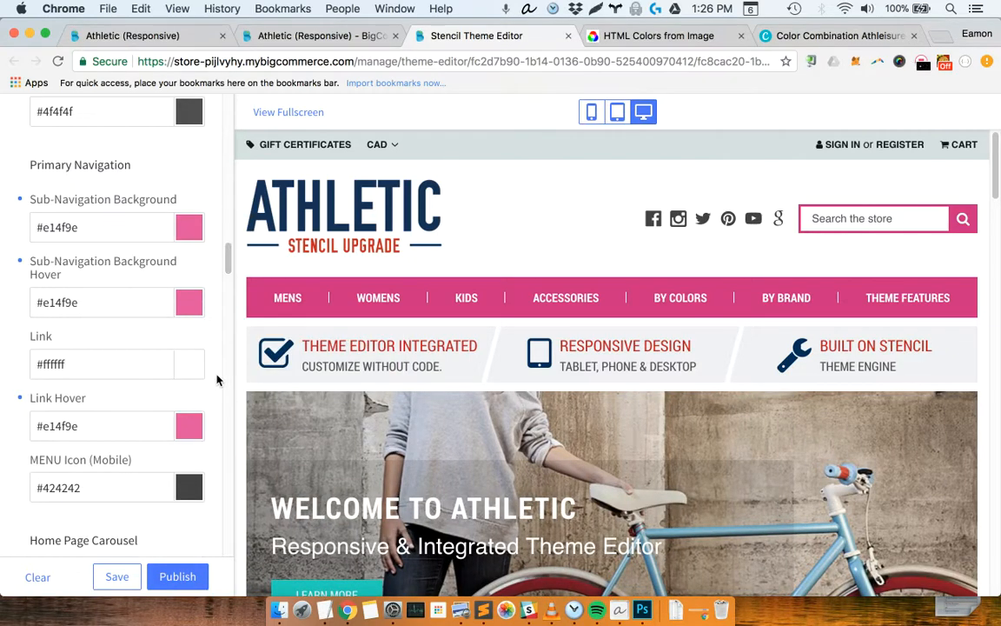
Set the Primary Navigation's Link Hover to the near-white #f3f9f3
{"action": "left_click", "coordinate": [191, 426]}
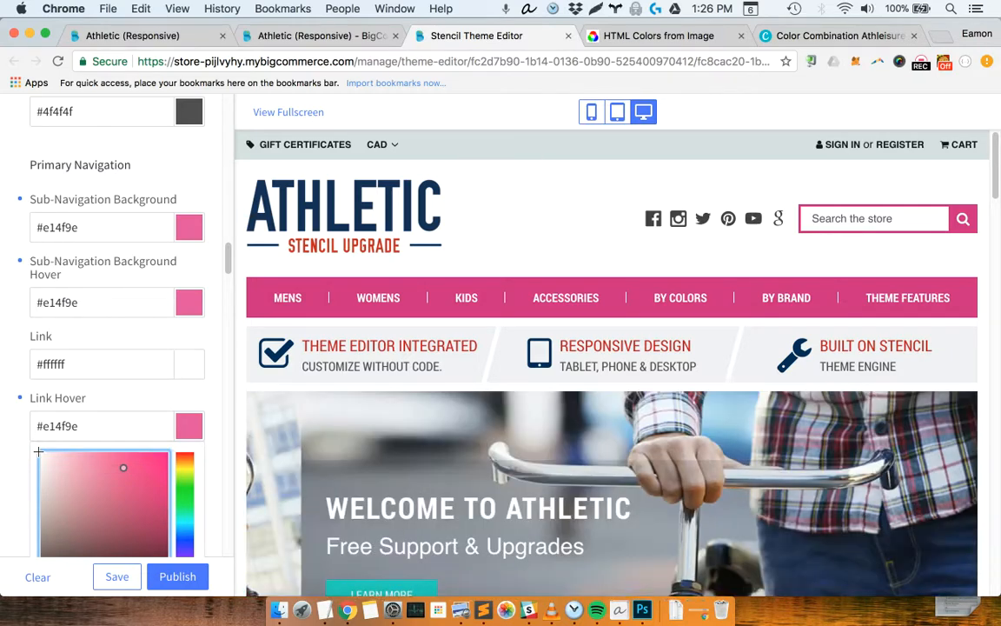
{"action": "left_click", "coordinate": [40, 453]}
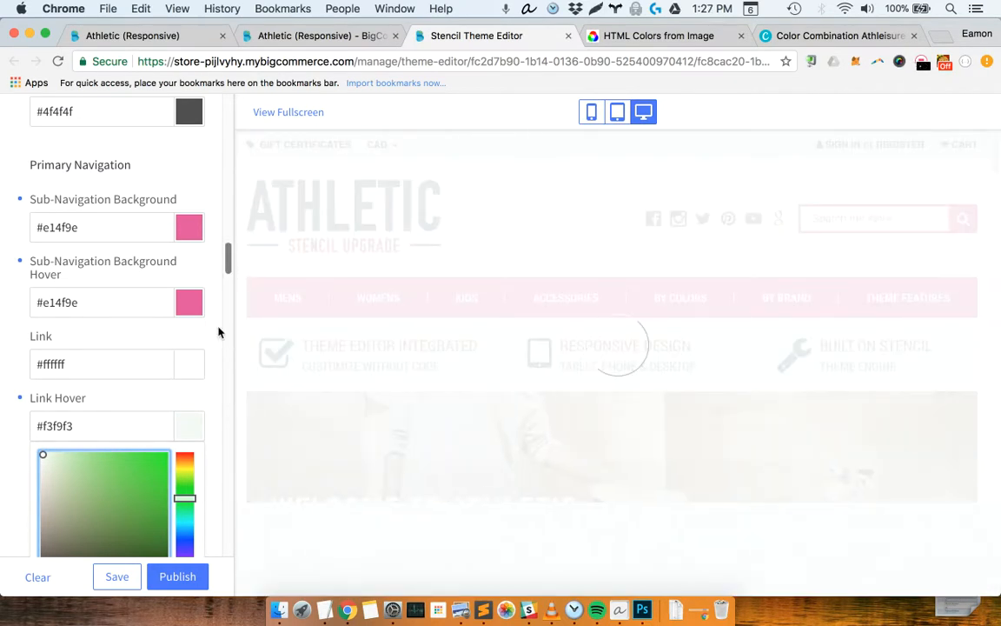
{"action": "left_click_drag", "start_coordinate": [226, 332], "coordinate": [262, 276]}
Save the white #ffffff of the Primary Navigation's Link color as a set color
{"action": "left_click", "coordinate": [74, 323]}
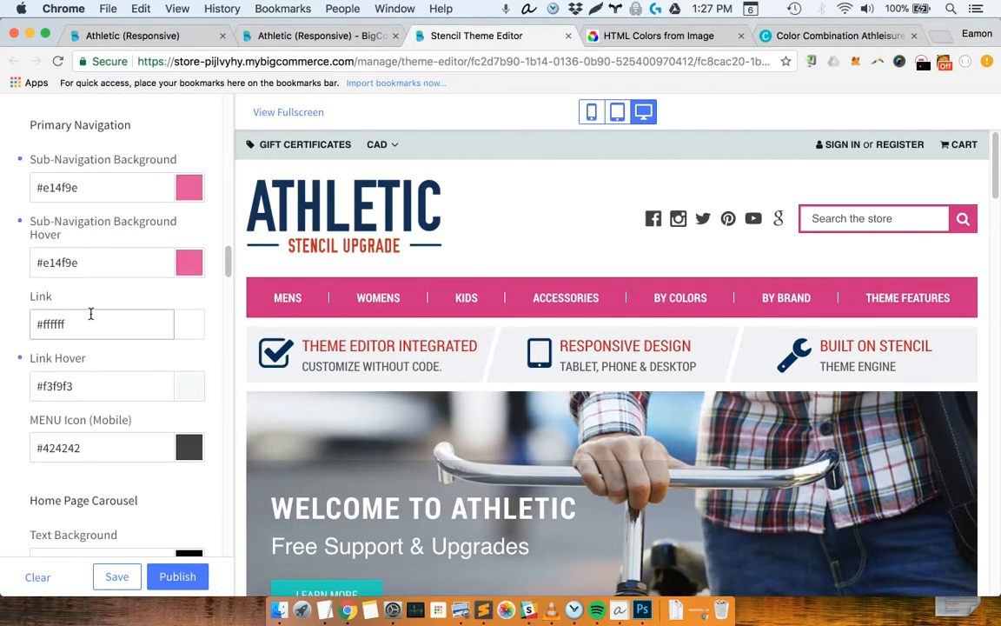
{"action": "left_click", "coordinate": [44, 325]}
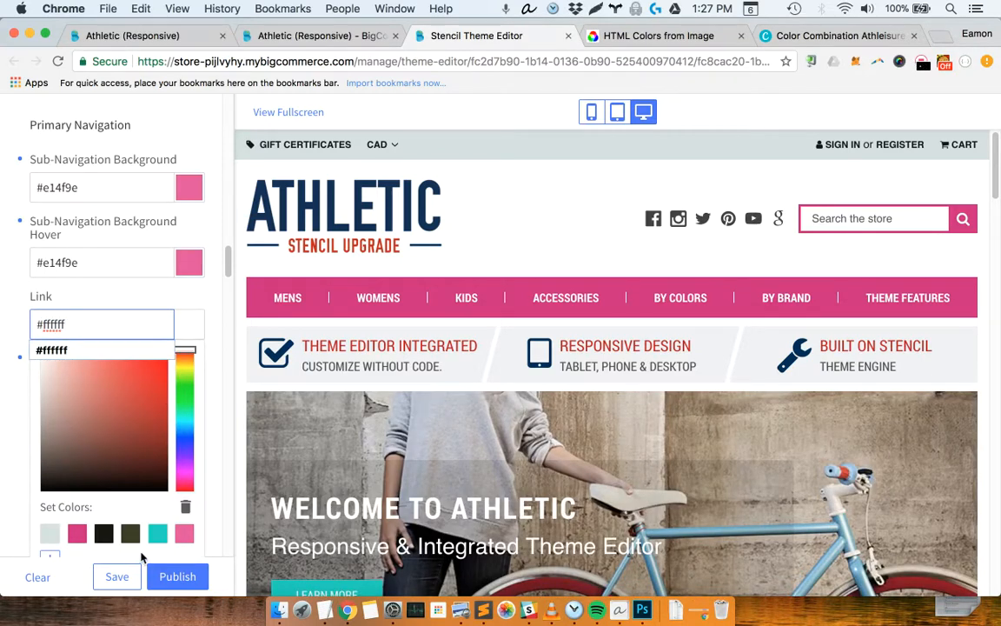
{"action": "left_click", "coordinate": [57, 556]}
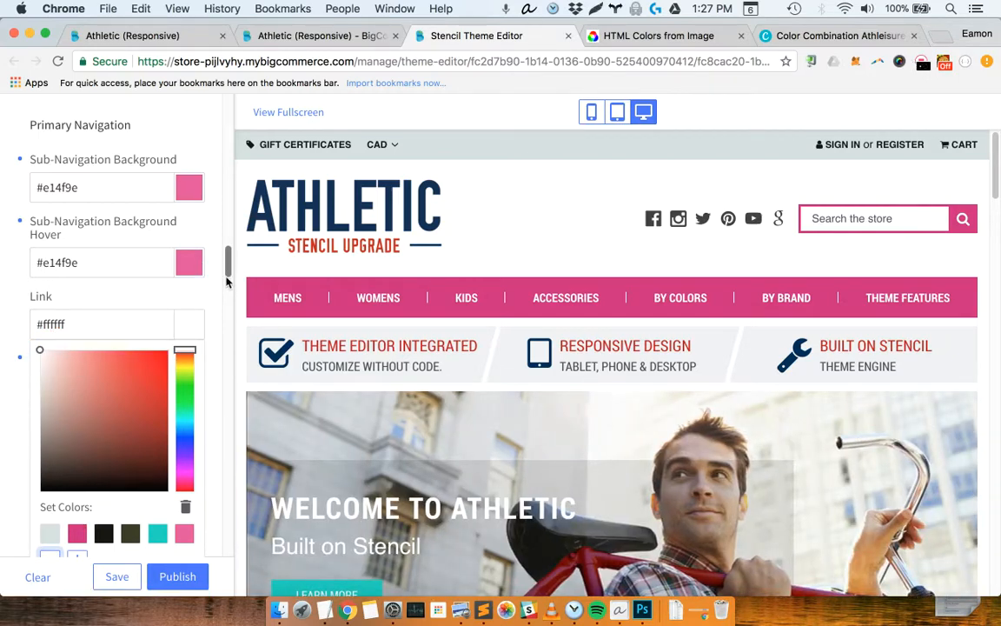
Open the Primary Navigation's Link Hover color for editing
{"action": "left_click", "coordinate": [226, 277]}
{"action": "left_click_drag", "start_coordinate": [227, 276], "coordinate": [226, 265]}
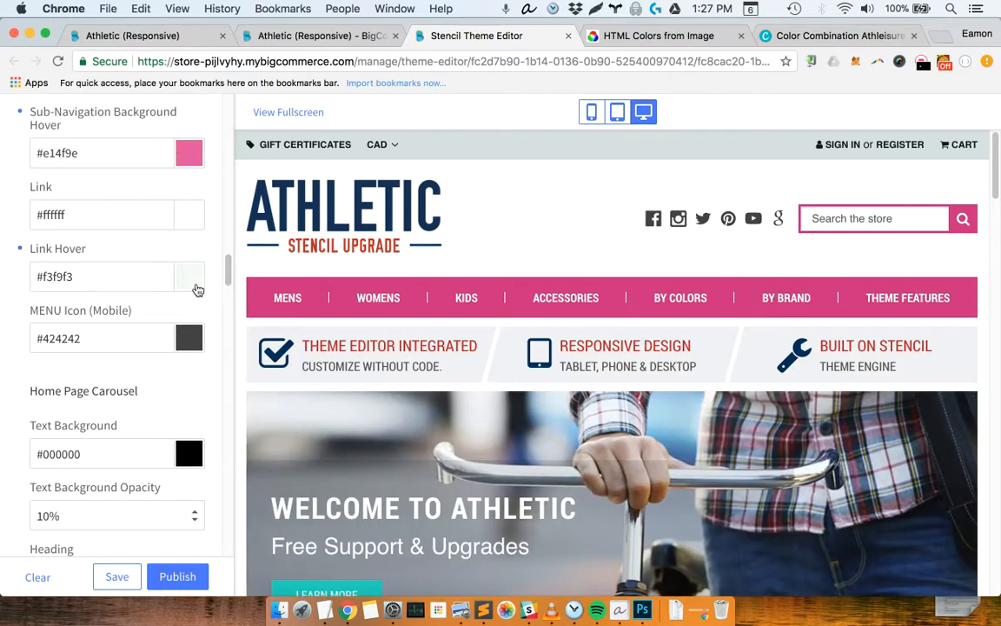
{"action": "left_click", "coordinate": [195, 286]}
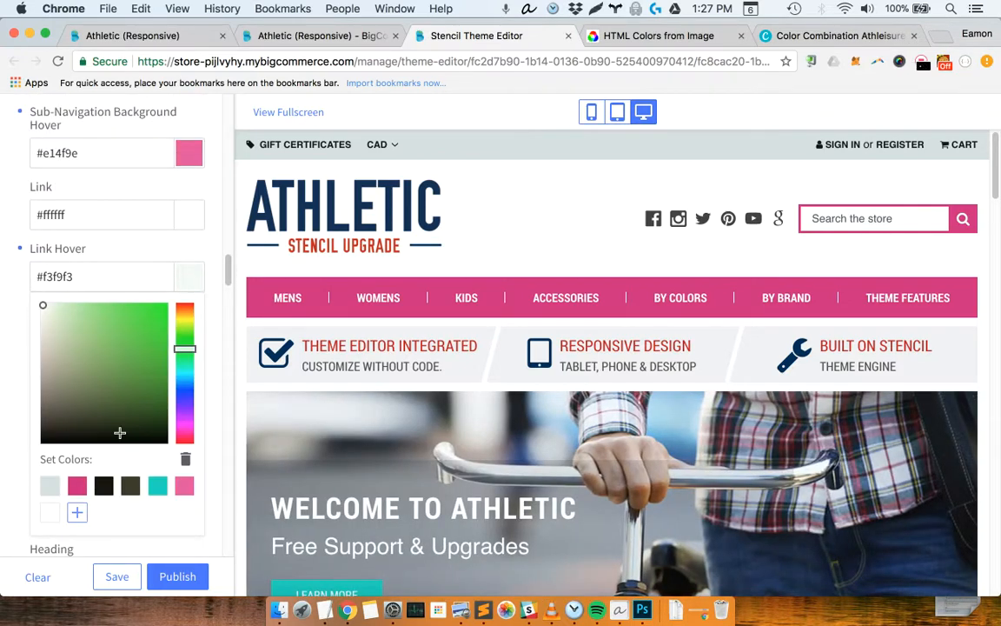